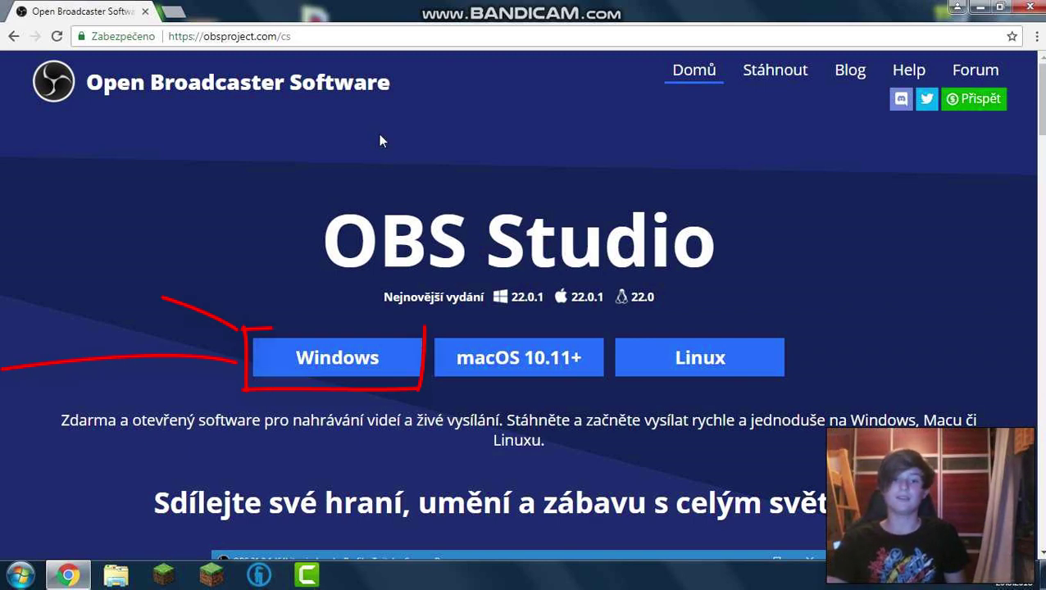
- Download the Windows version of OBS Studio from the project website and run the downloaded installer
click(328, 363)
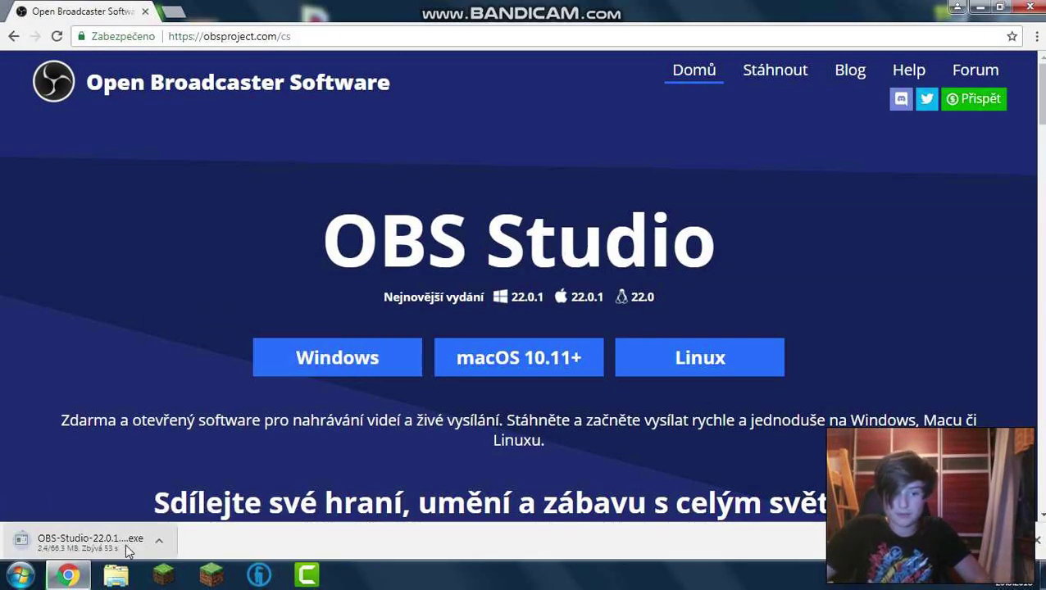
click(171, 11)
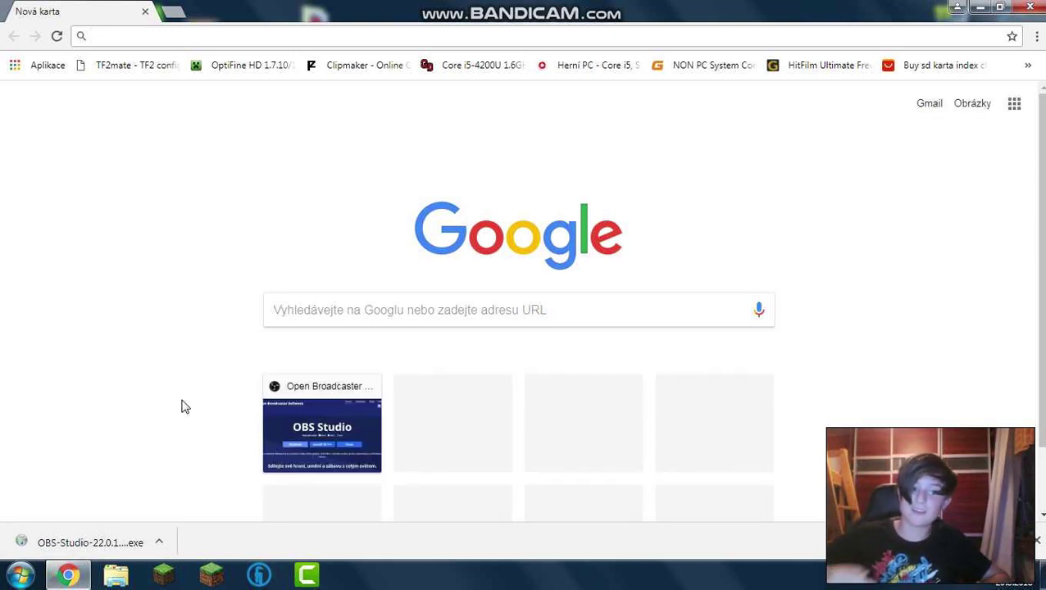
click(82, 541)
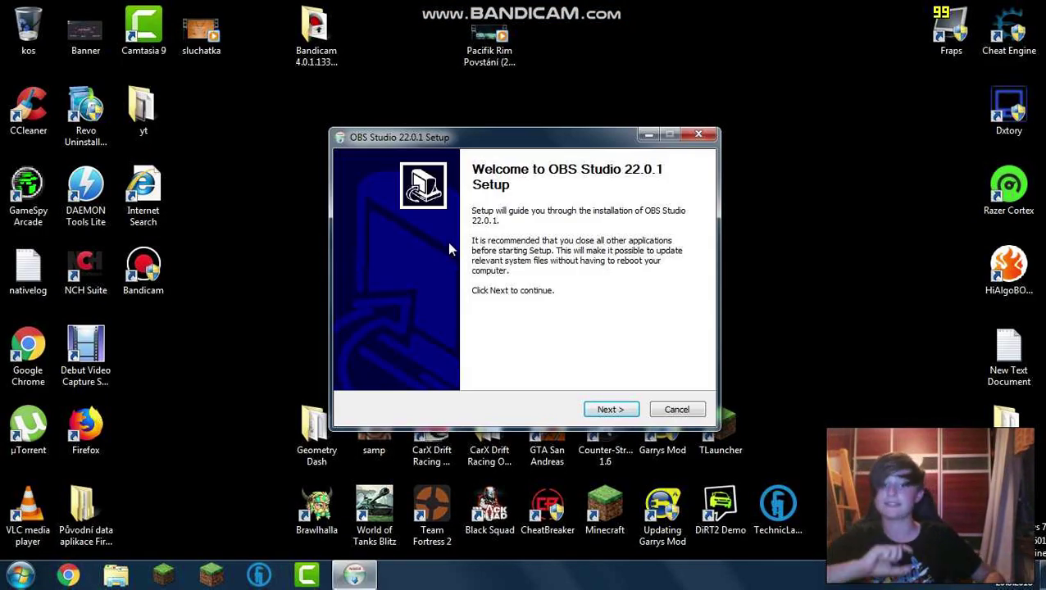
- Install OBS Studio 22.0.1 in the default folder with the Realsense Source plugin included, and launch it on finishing
click(620, 410)
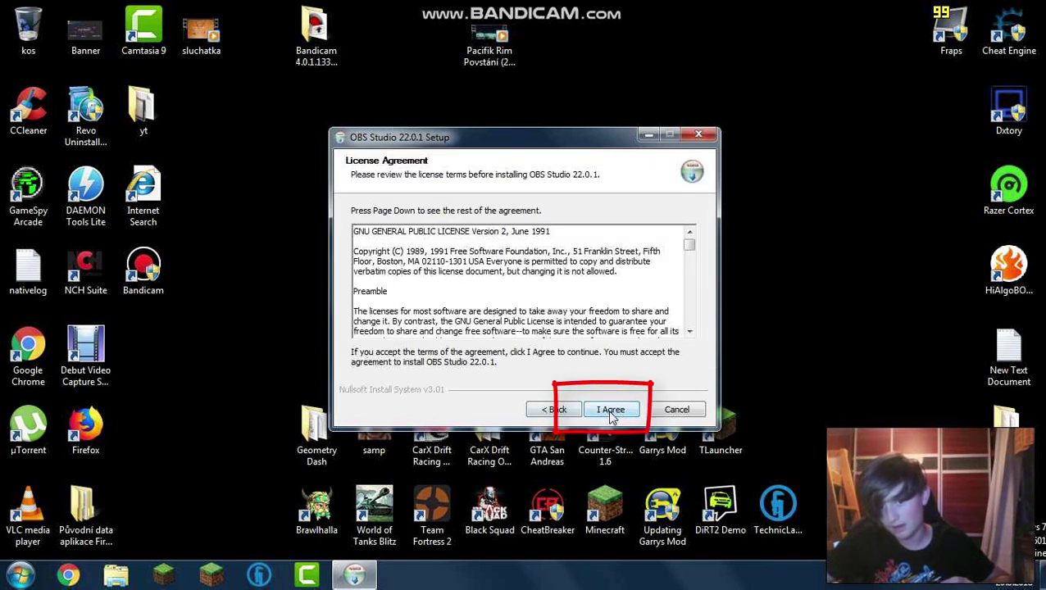
click(617, 413)
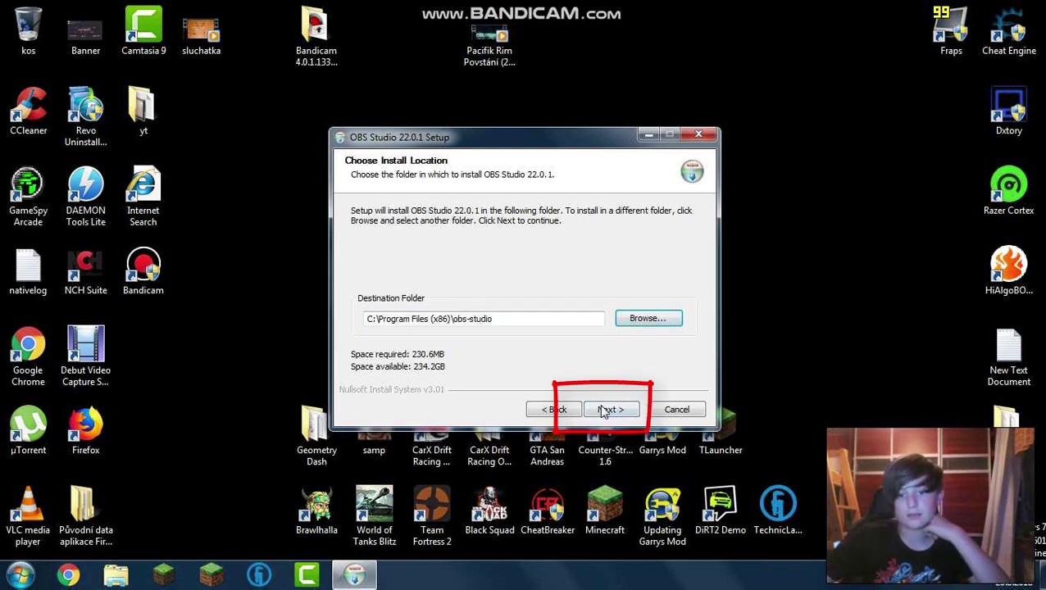
click(607, 410)
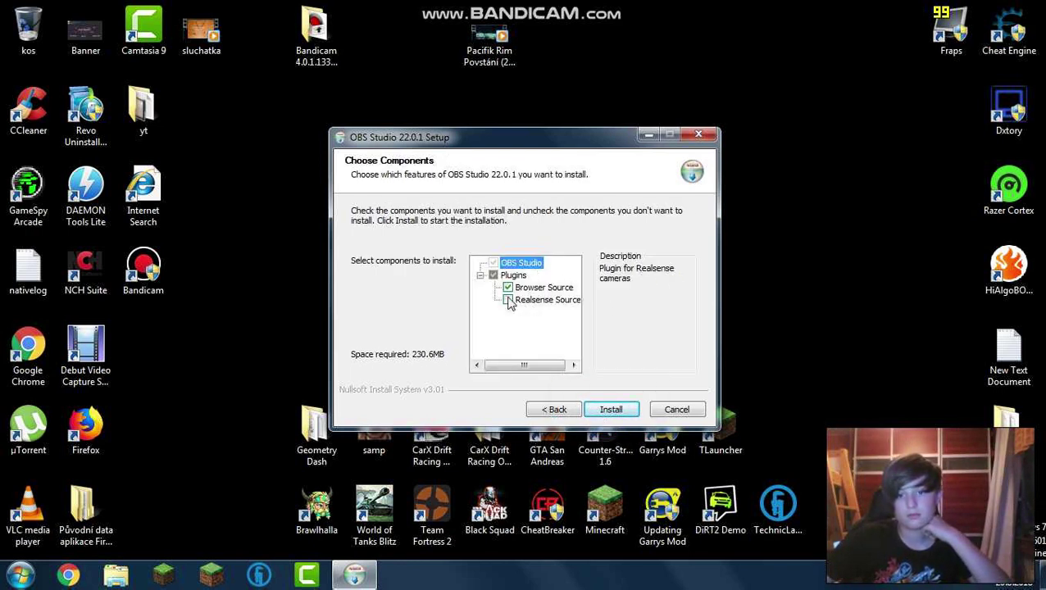
click(508, 301)
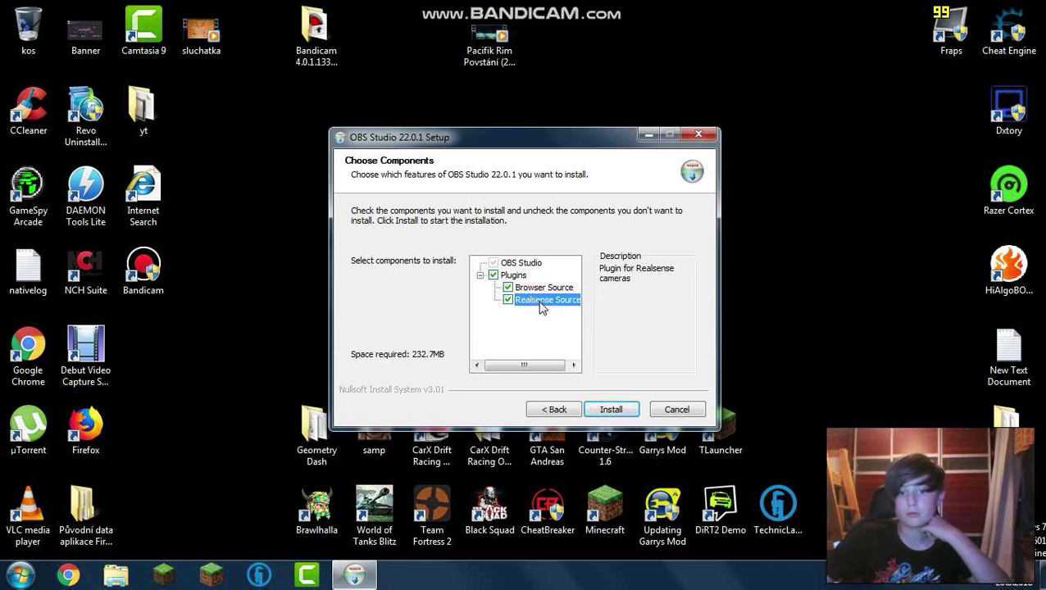
mouse_move(554, 383)
mouse_down()
mouse_move(648, 432)
mouse_move(556, 383)
mouse_up()
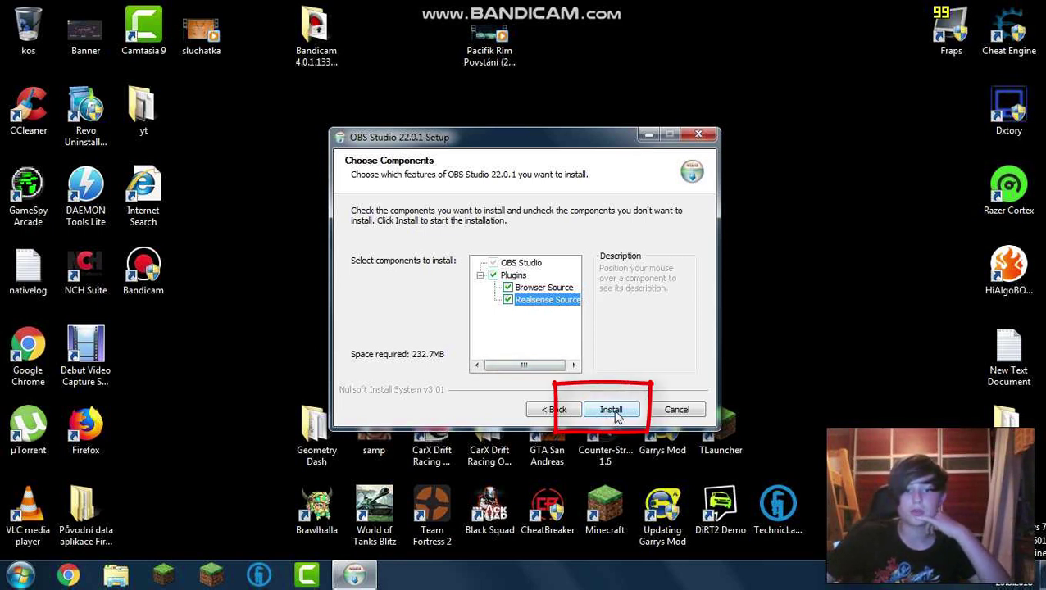
click(612, 410)
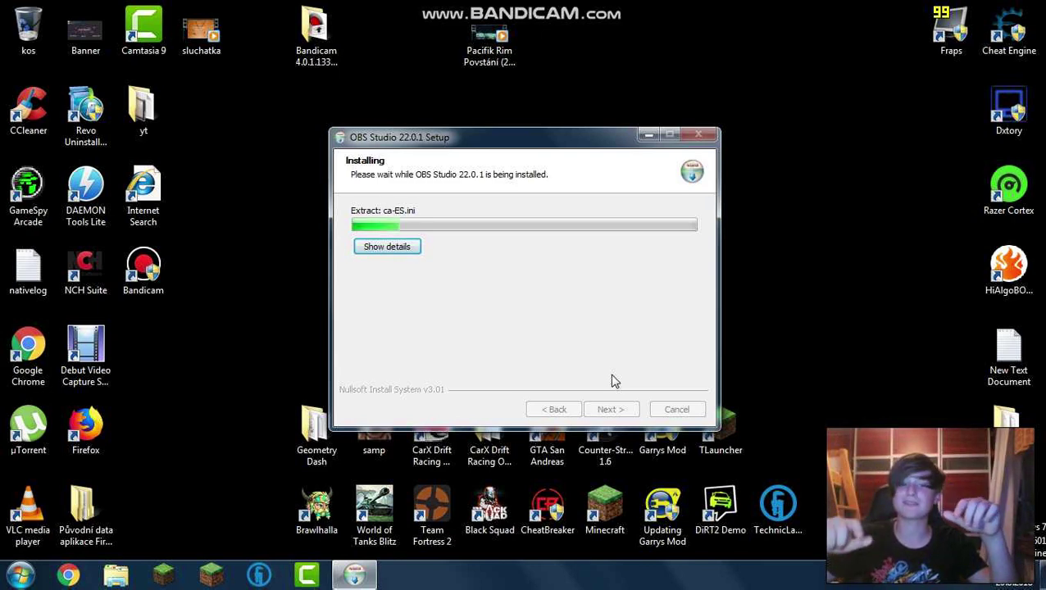
click(387, 246)
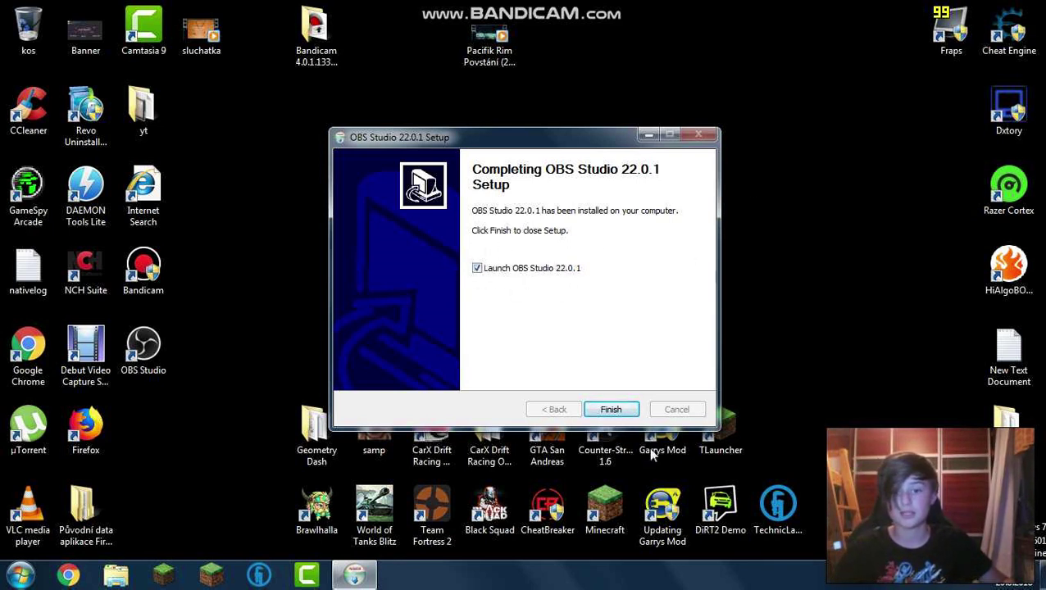
click(623, 409)
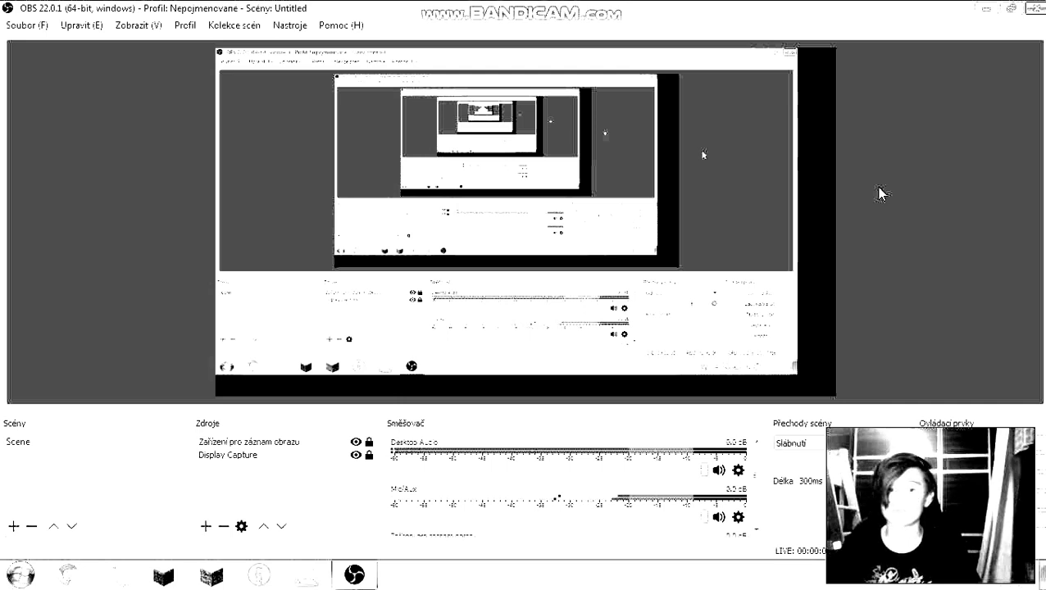
click(1031, 8)
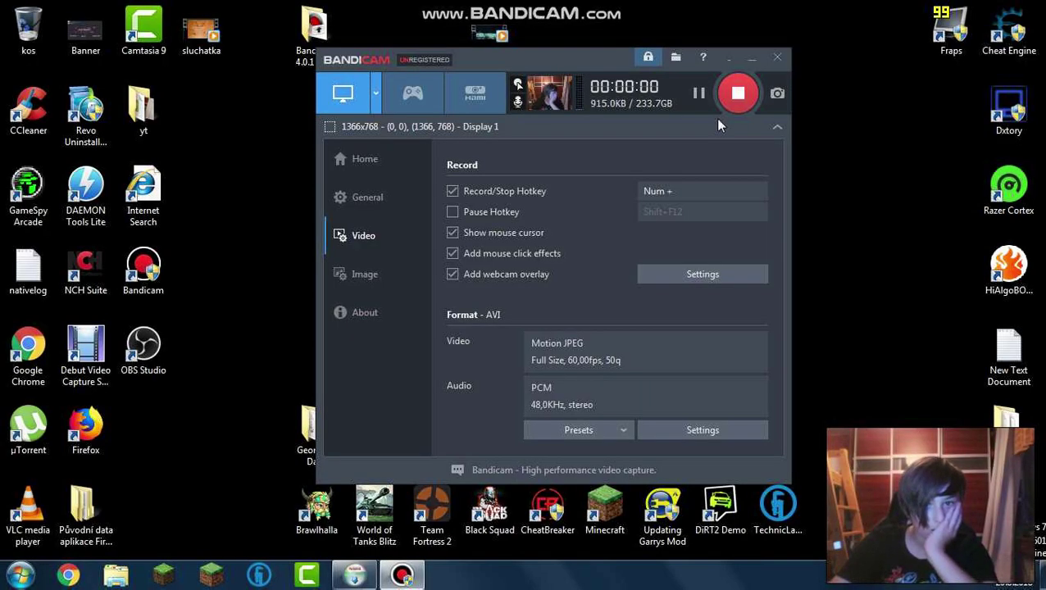
click(752, 58)
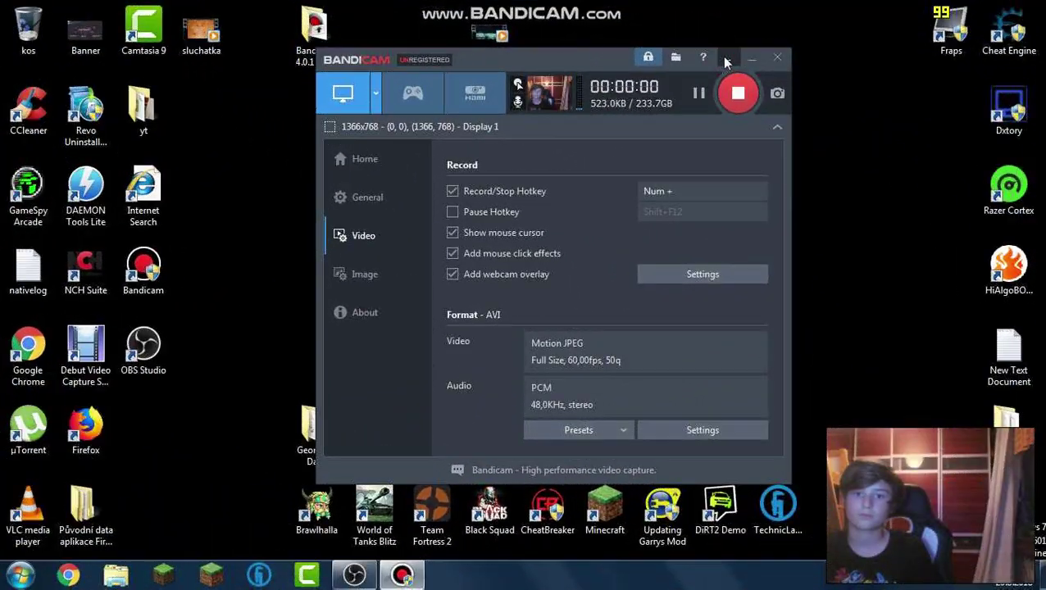
click(726, 60)
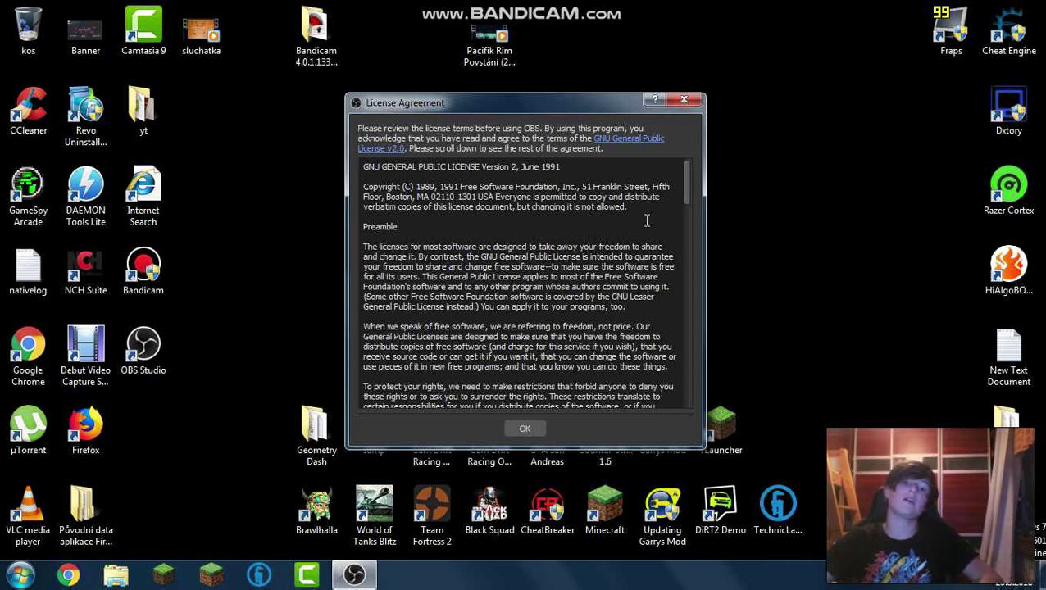
- Accept the OBS license agreement and decline the auto-configuration wizard
click(527, 429)
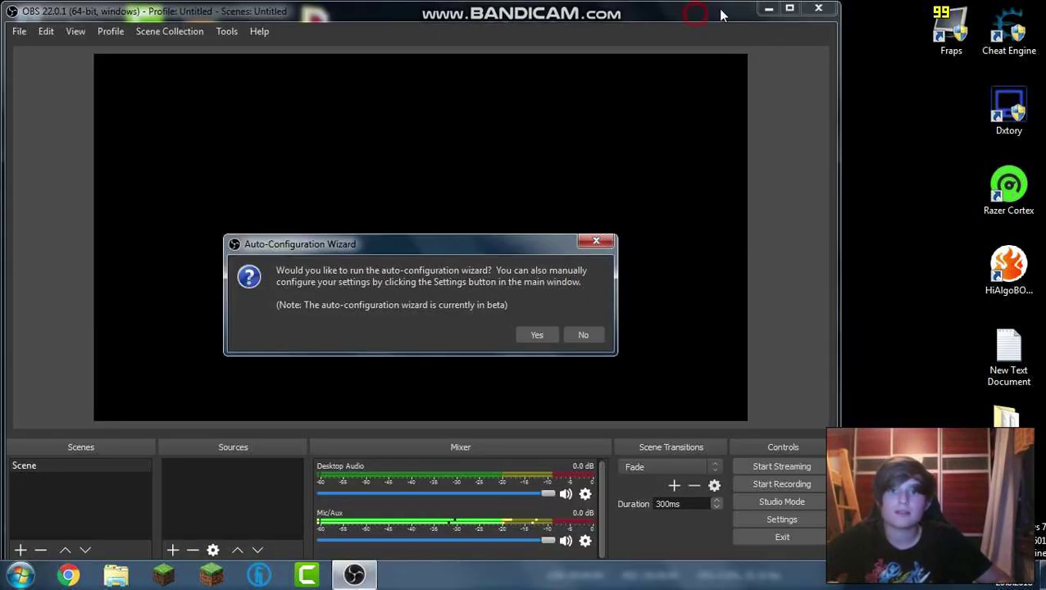
mouse_move(492, 243)
mouse_down()
mouse_move(598, 191)
mouse_move(566, 147)
mouse_move(514, 188)
mouse_move(549, 167)
mouse_up()
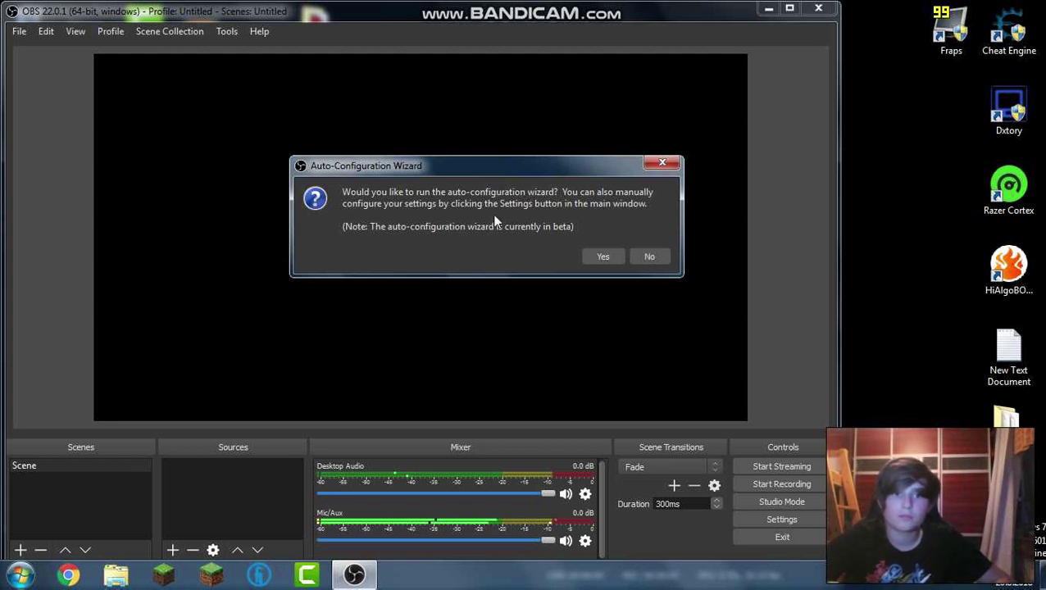
click(646, 256)
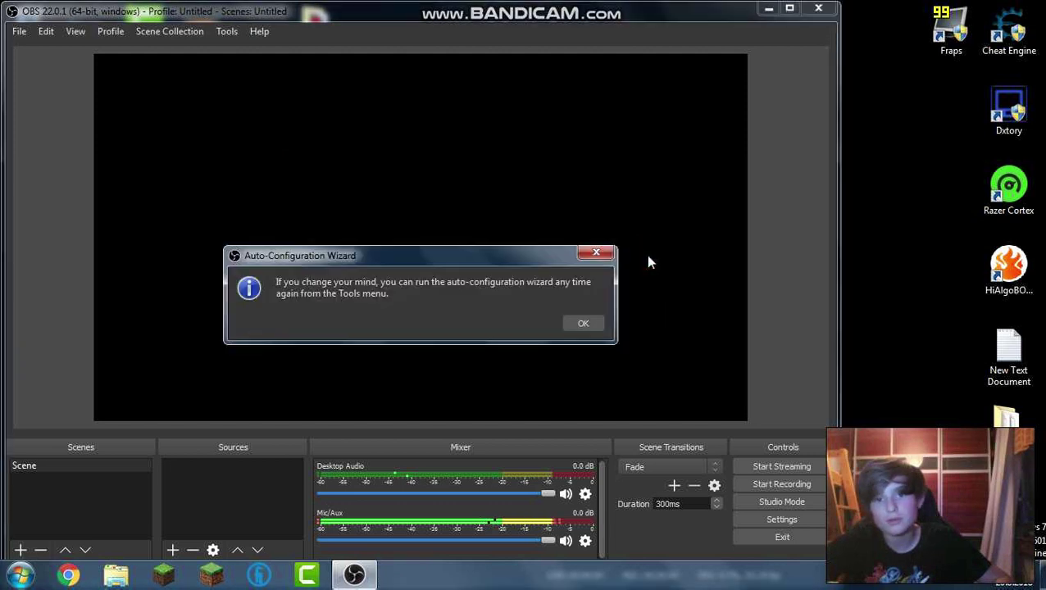
click(583, 326)
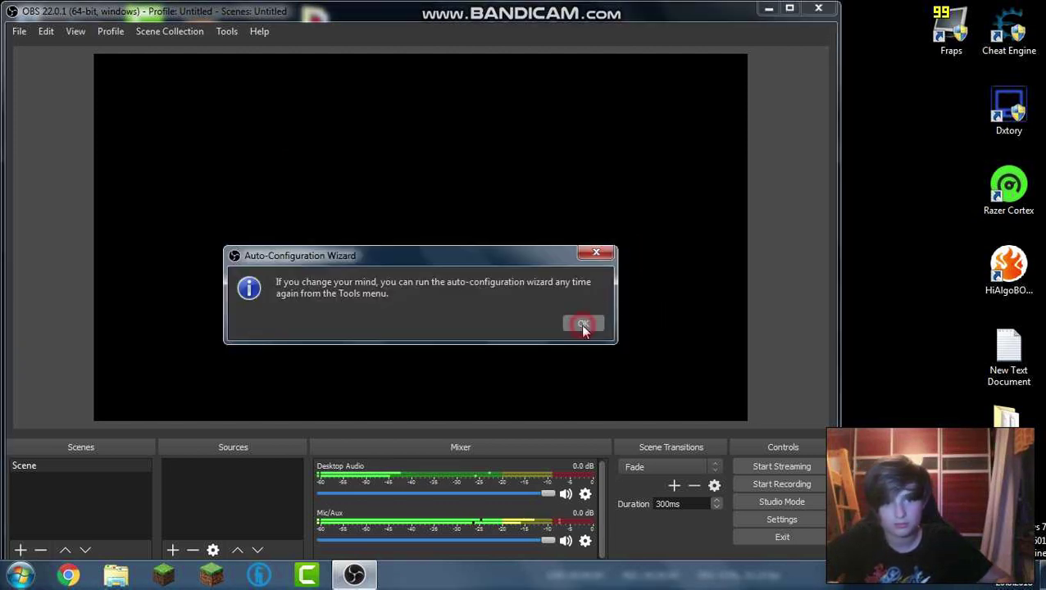
- Maximize the OBS window and set the interface theme to Default in the general settings
click(790, 9)
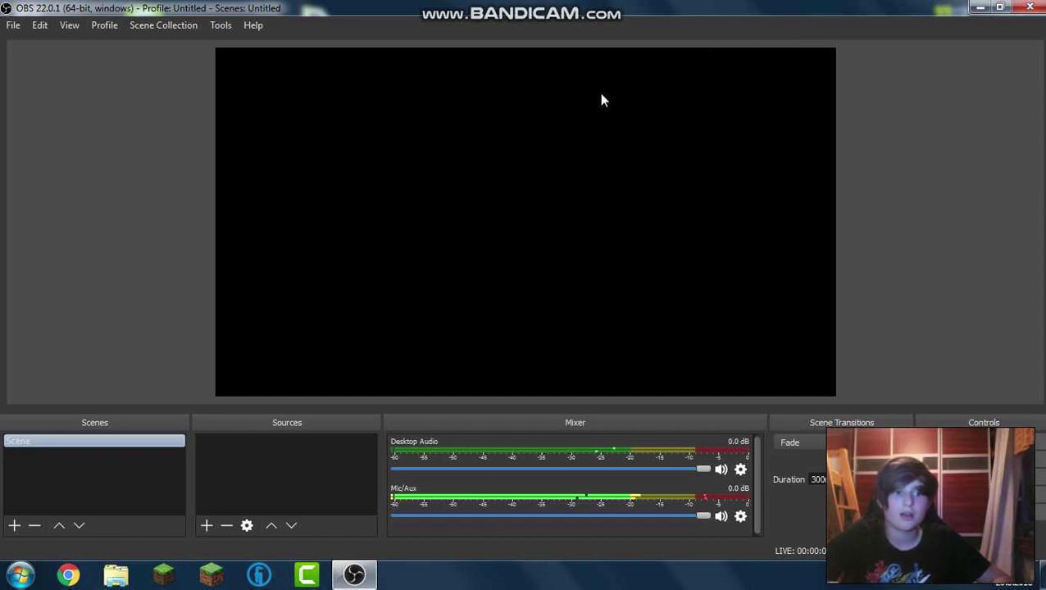
key(Return)
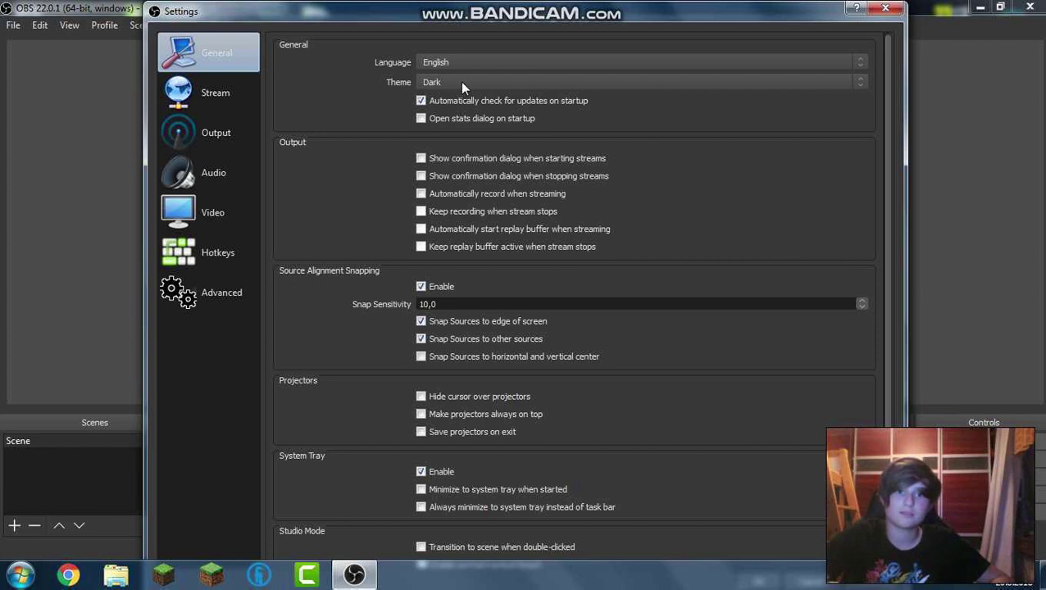
click(461, 83)
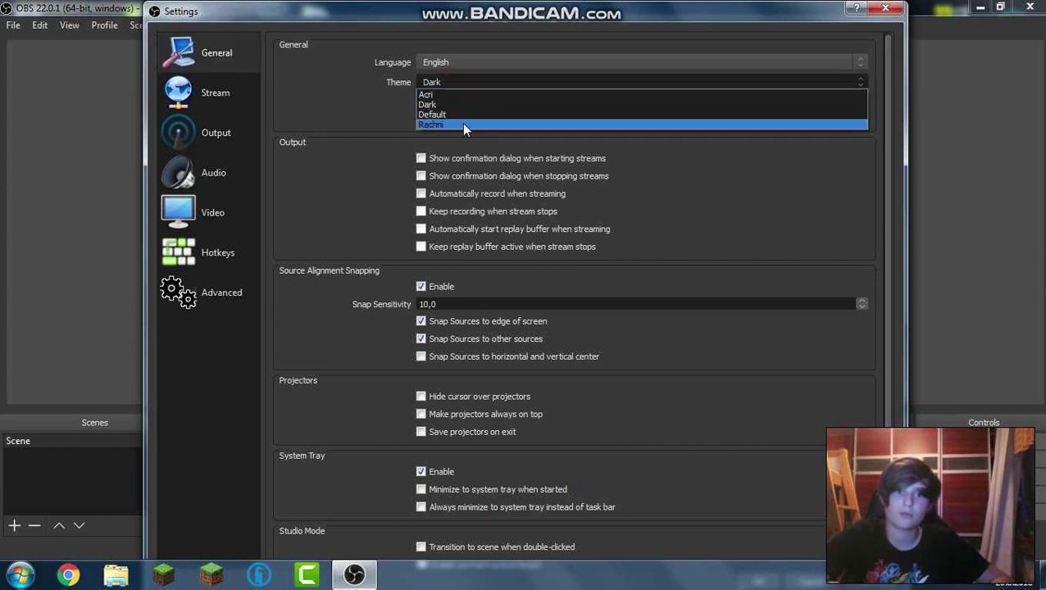
click(459, 114)
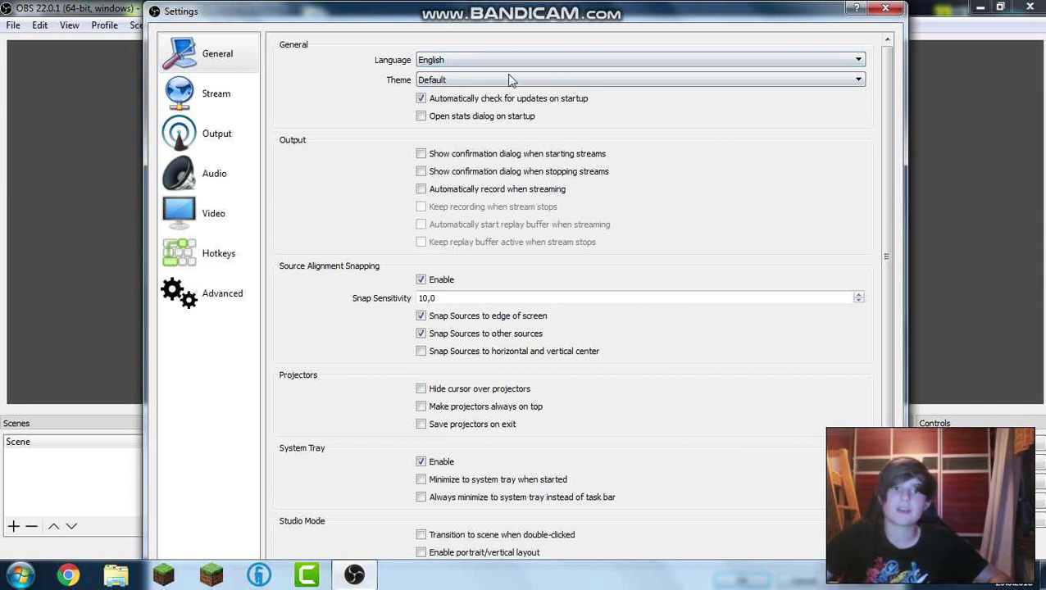
- Try Čeština as the interface language and set the language back to English
click(511, 60)
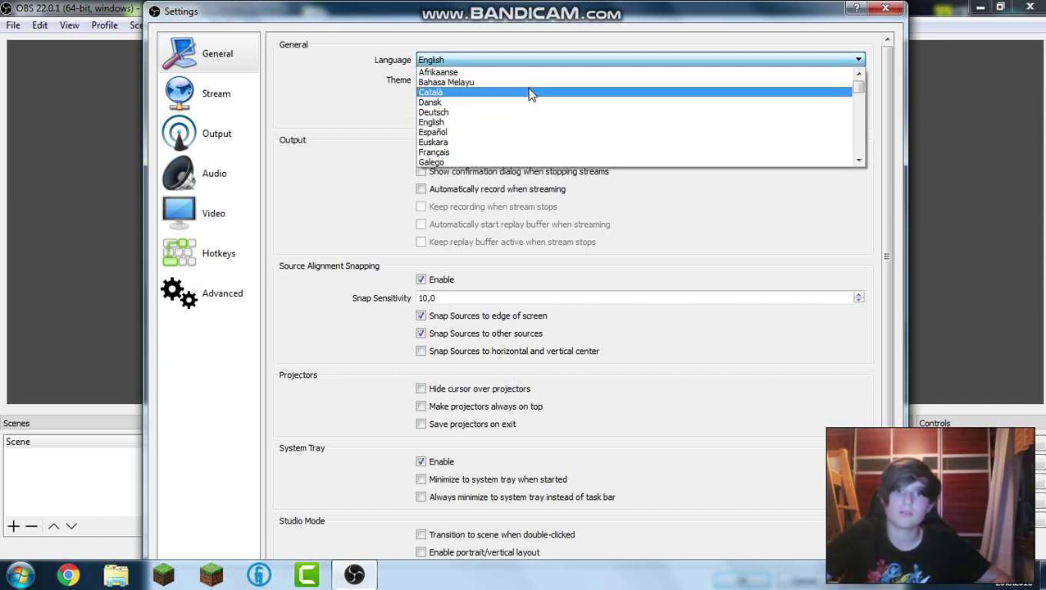
scroll(524, 97, down, 2)
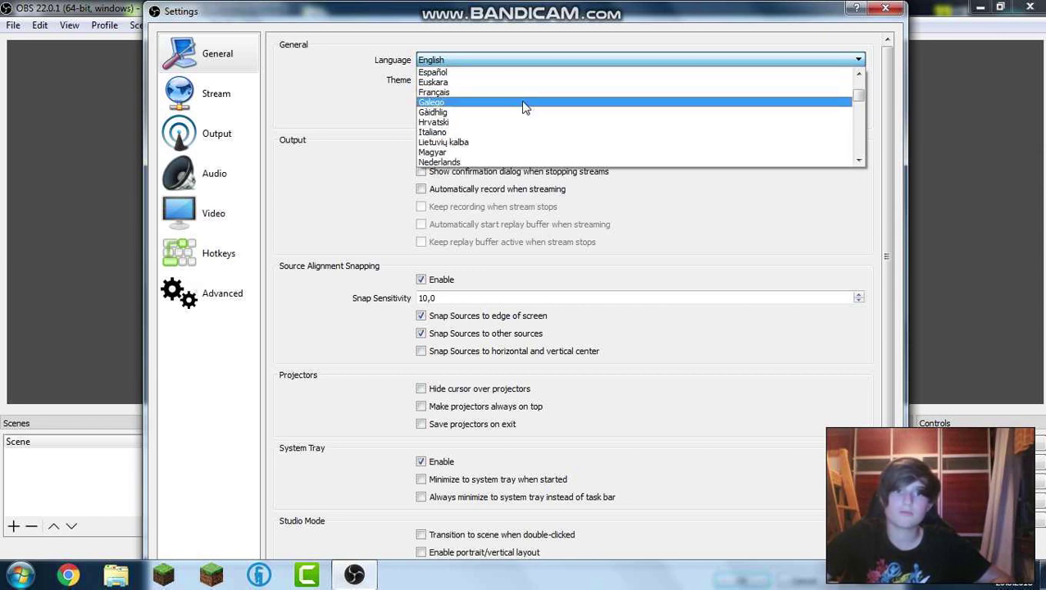
scroll(523, 108, down, 3)
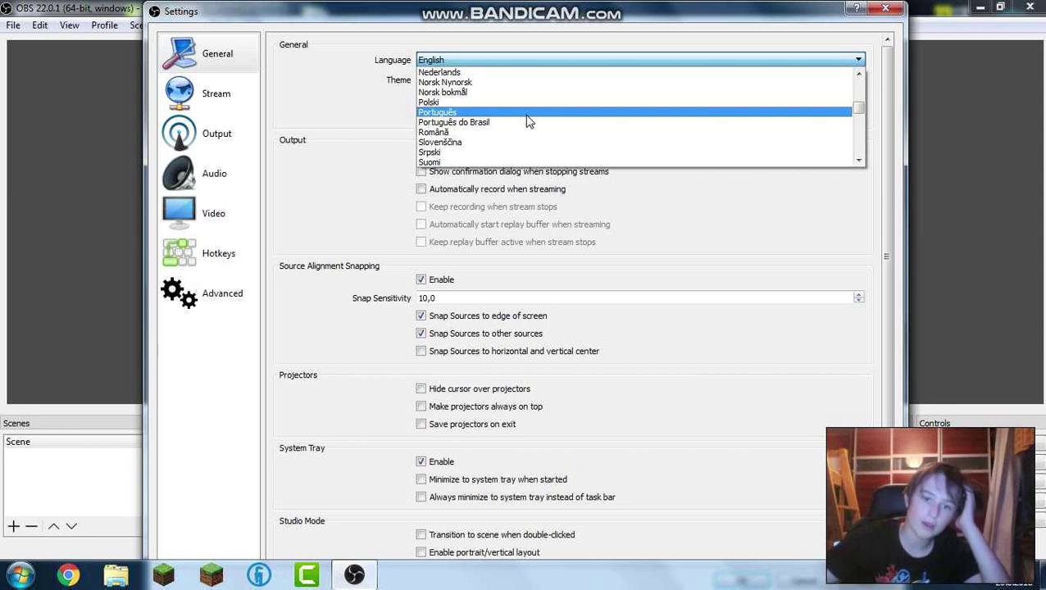
scroll(516, 131, down, 4)
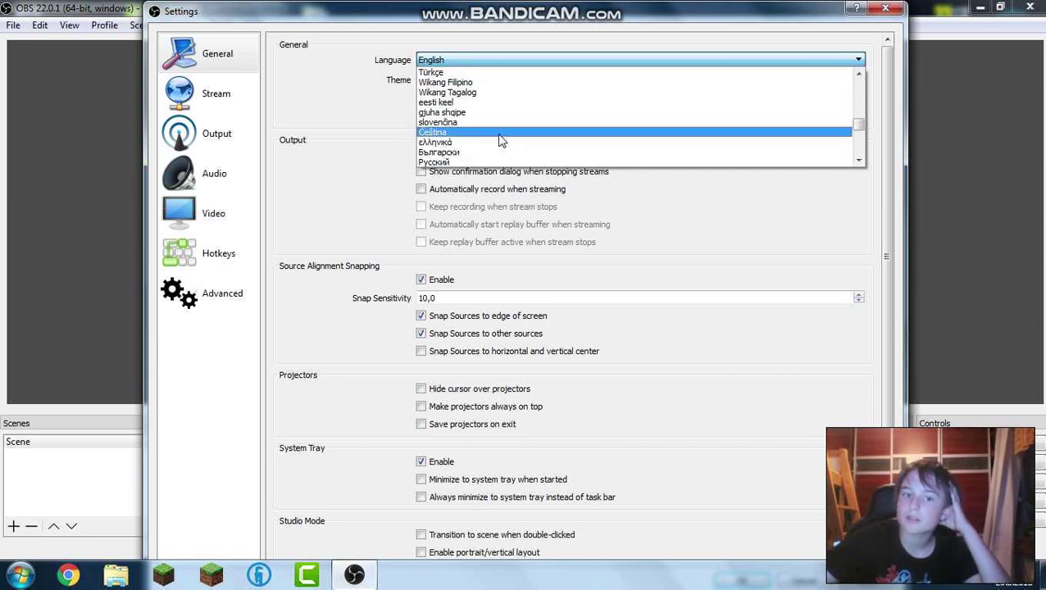
click(501, 133)
click(485, 61)
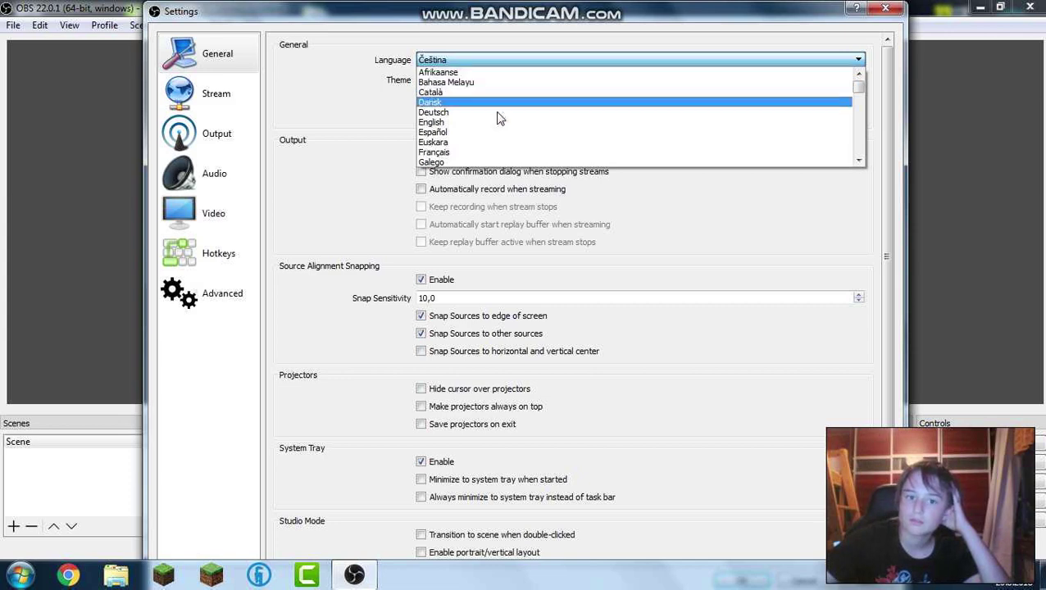
click(496, 125)
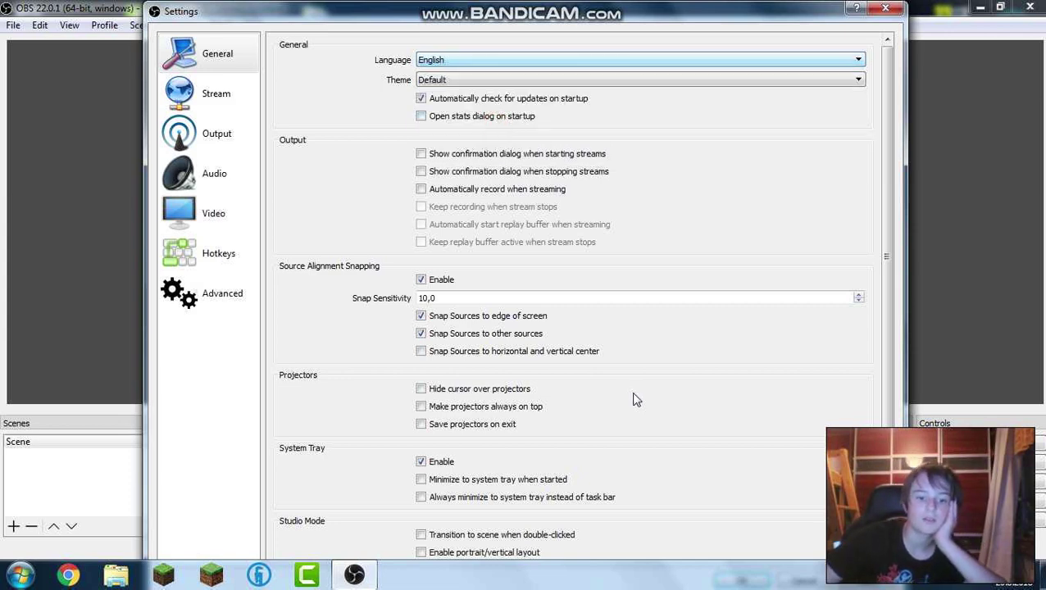
- Set the streaming service to YouTube / YouTube Gaming in the stream settings and place the cursor in the stream key field
mouse_move(663, 23)
mouse_down()
mouse_move(661, 103)
mouse_move(673, 7)
mouse_move(668, 14)
mouse_up()
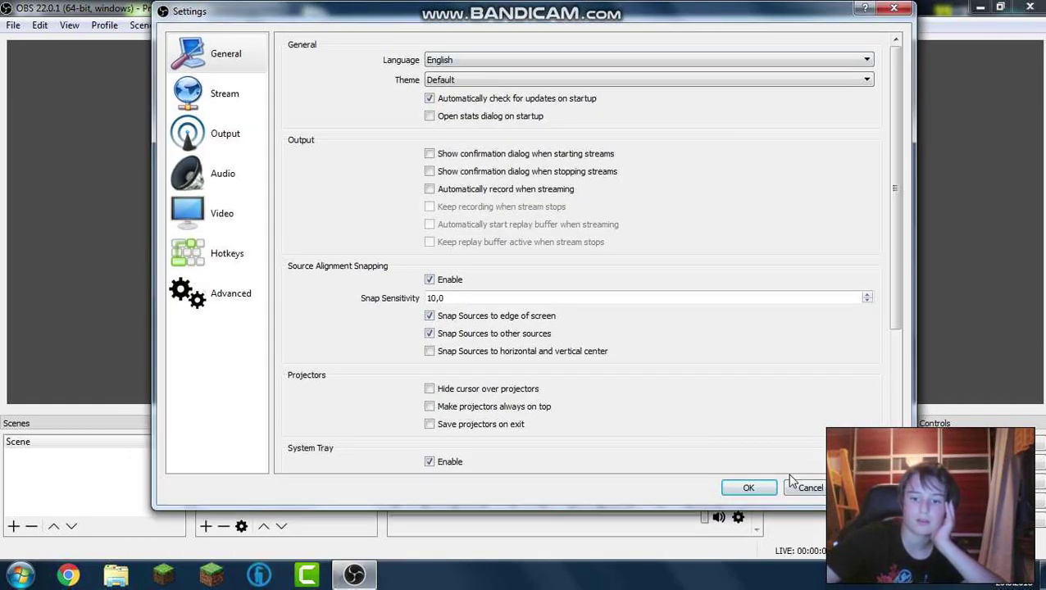
click(238, 97)
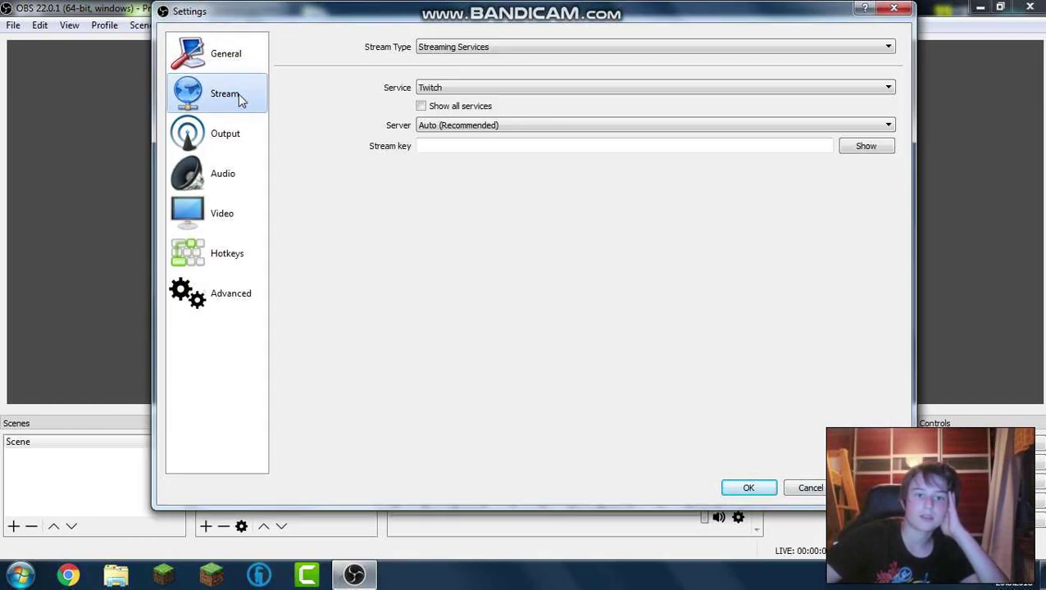
click(435, 91)
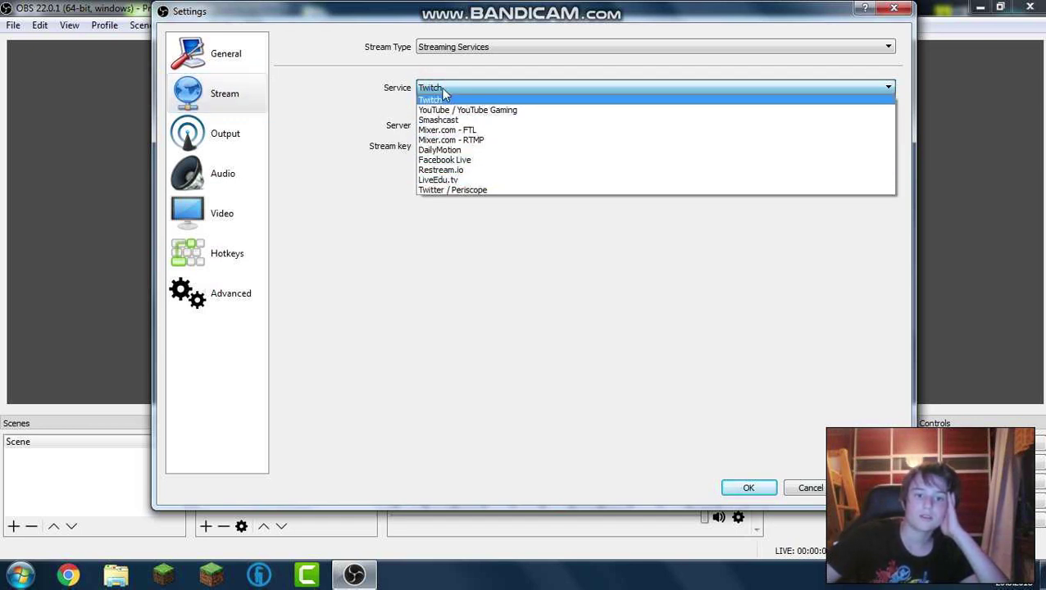
click(350, 102)
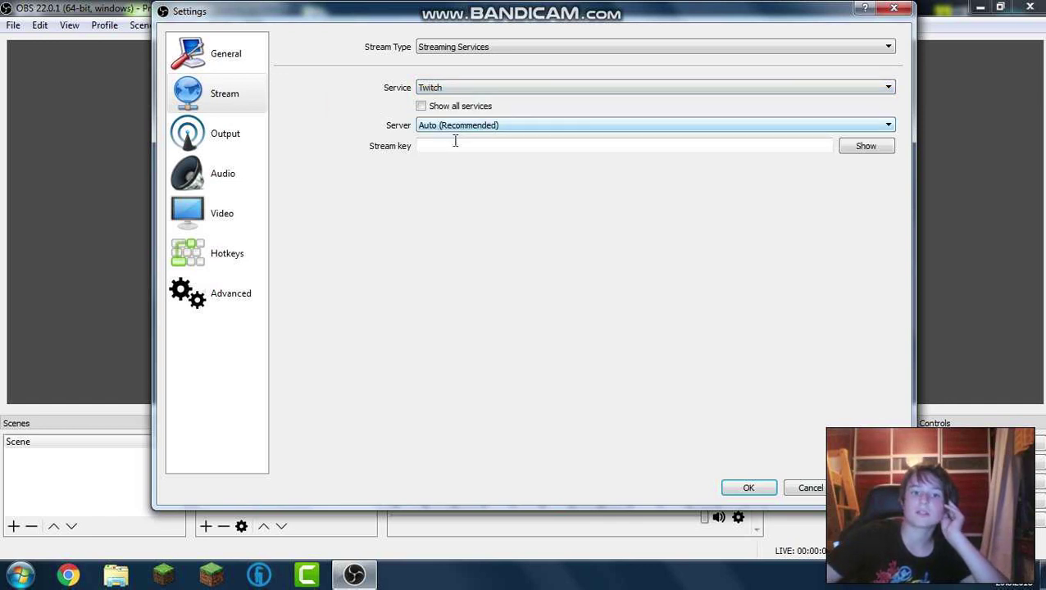
click(460, 88)
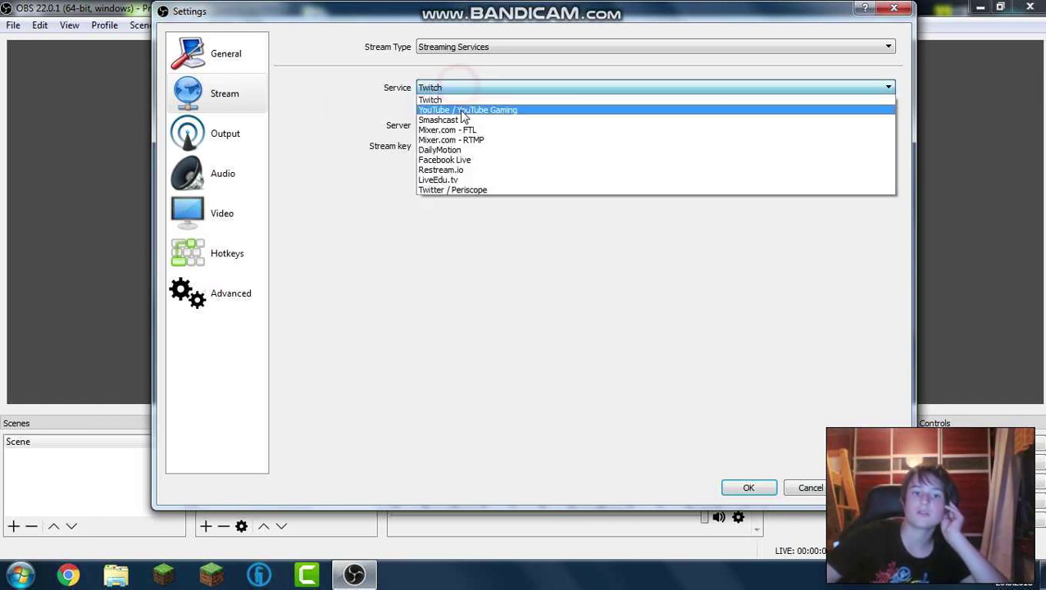
click(465, 111)
click(473, 145)
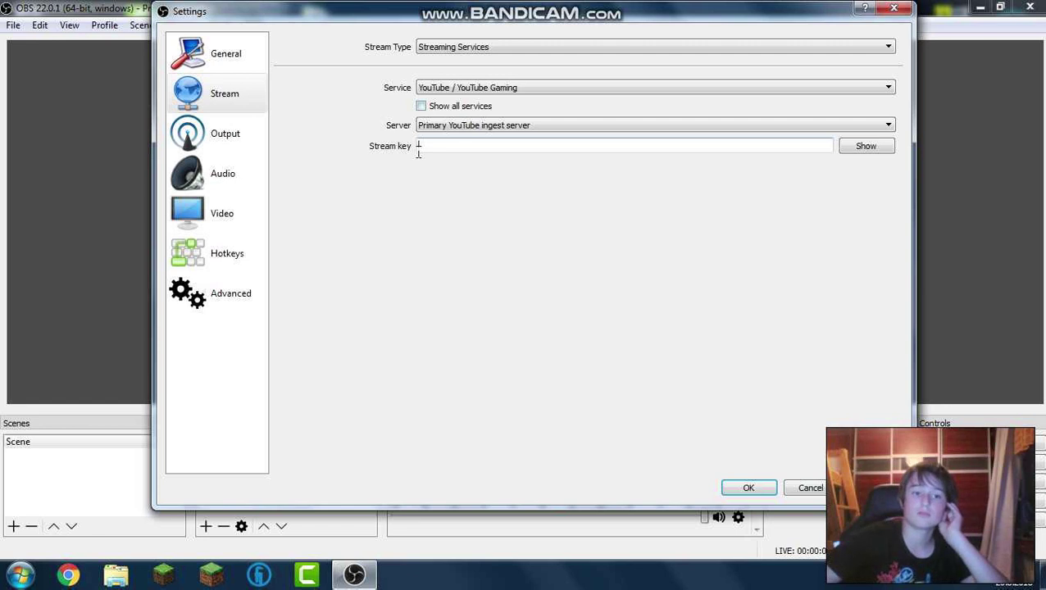
- Open the output settings and choose Simple as the output mode
click(230, 134)
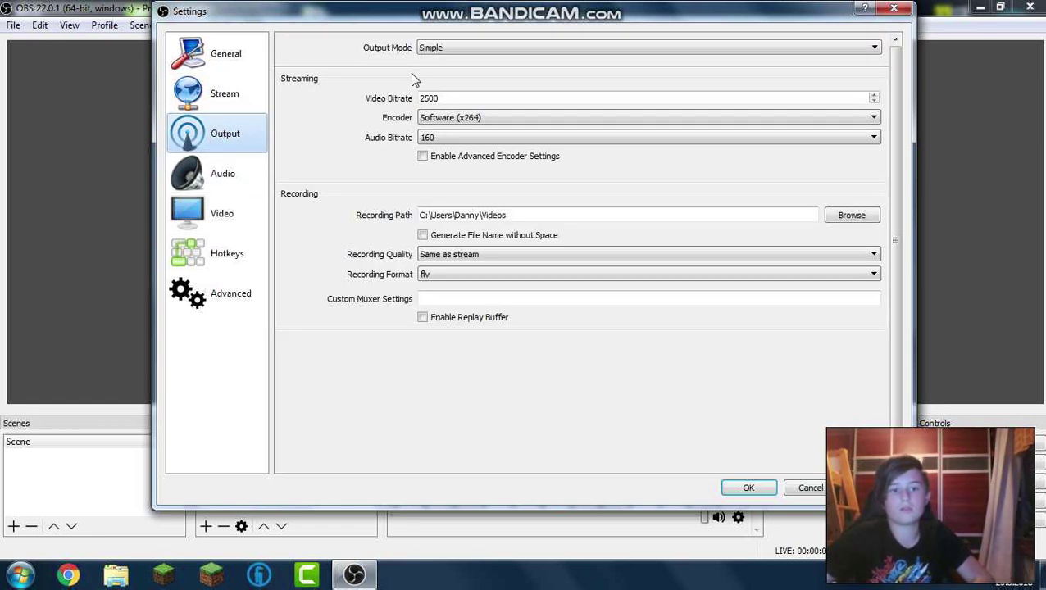
click(468, 47)
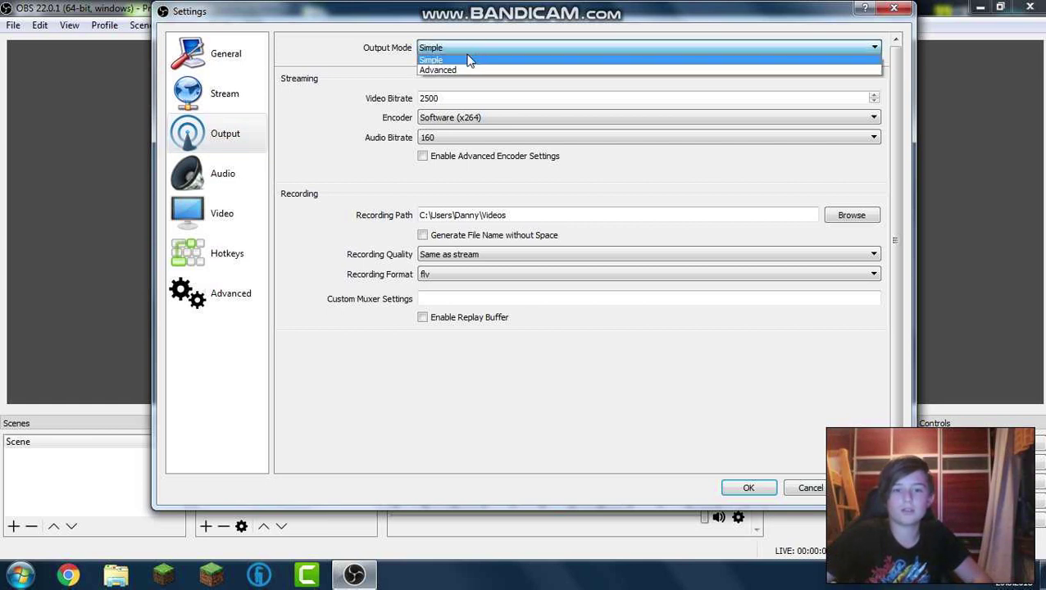
click(456, 63)
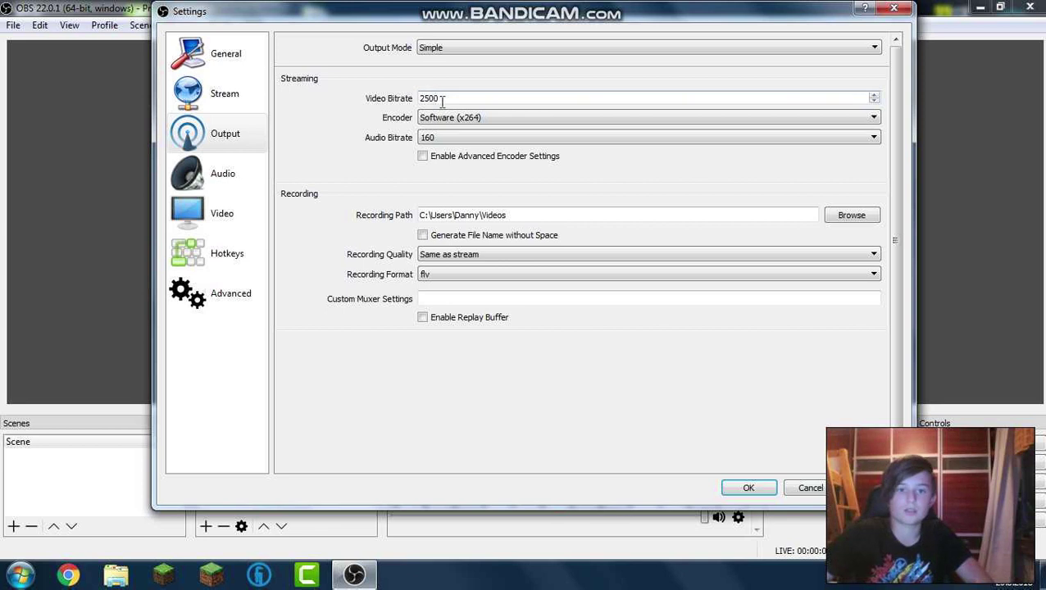
- Try the Advanced output mode, look through its Recording, Audio, Replay Buffer and Streaming settings, and set the mode back to Simple
click(448, 49)
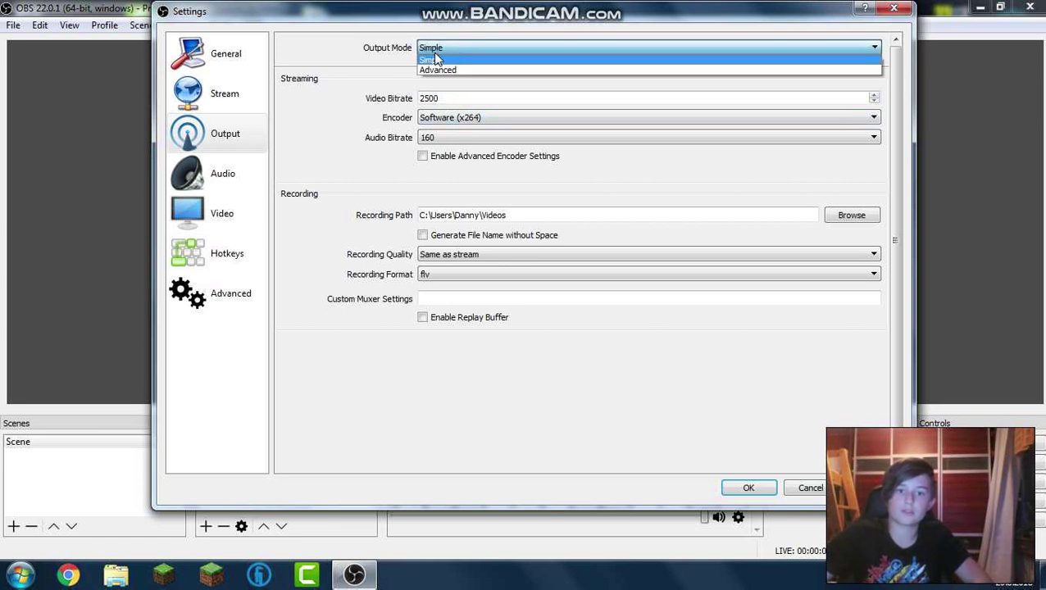
click(437, 70)
click(361, 82)
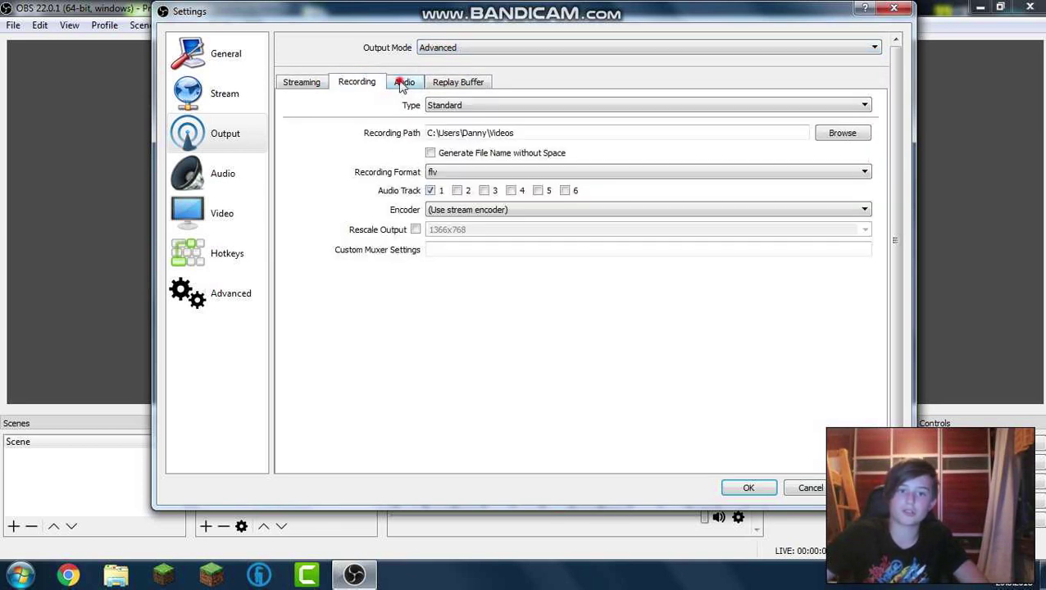
click(402, 83)
click(449, 82)
click(308, 82)
click(461, 48)
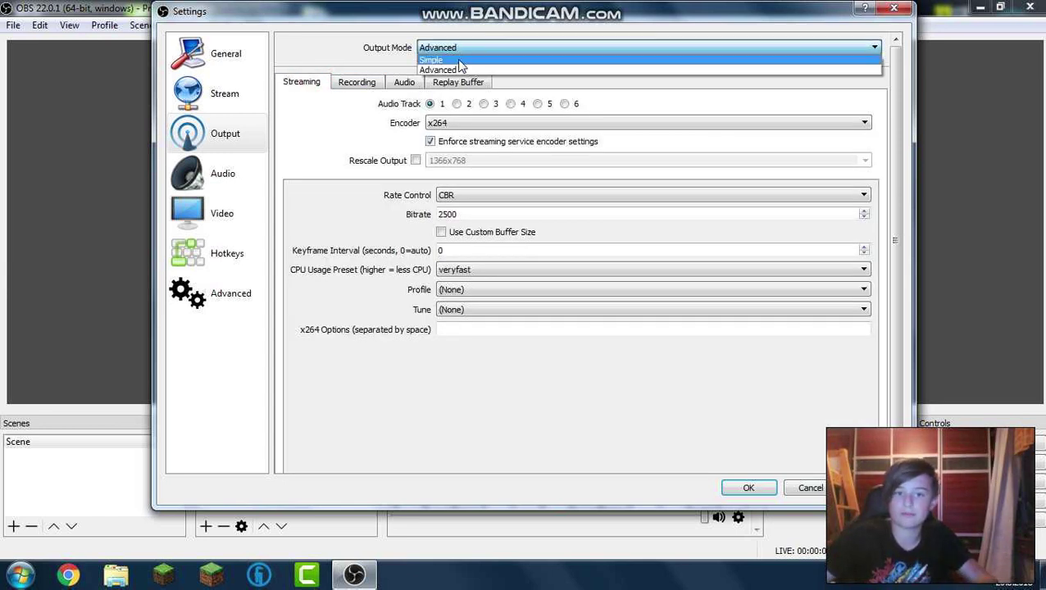
click(459, 60)
- Examine the encoder, audio bitrate, recording quality and recording format options in the output settings, and view the audio settings
click(459, 119)
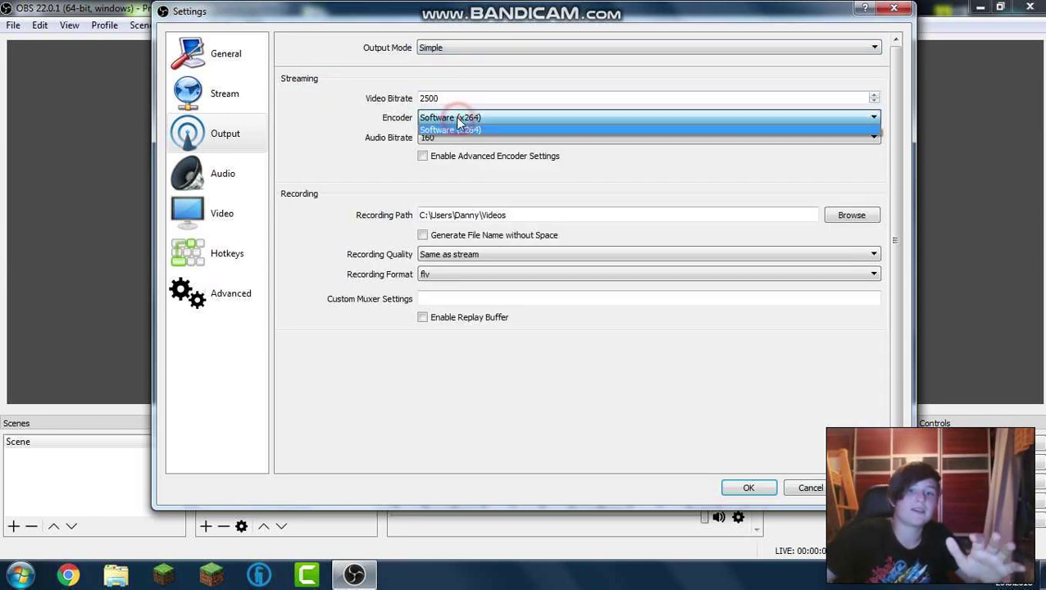
click(459, 129)
click(459, 138)
click(460, 139)
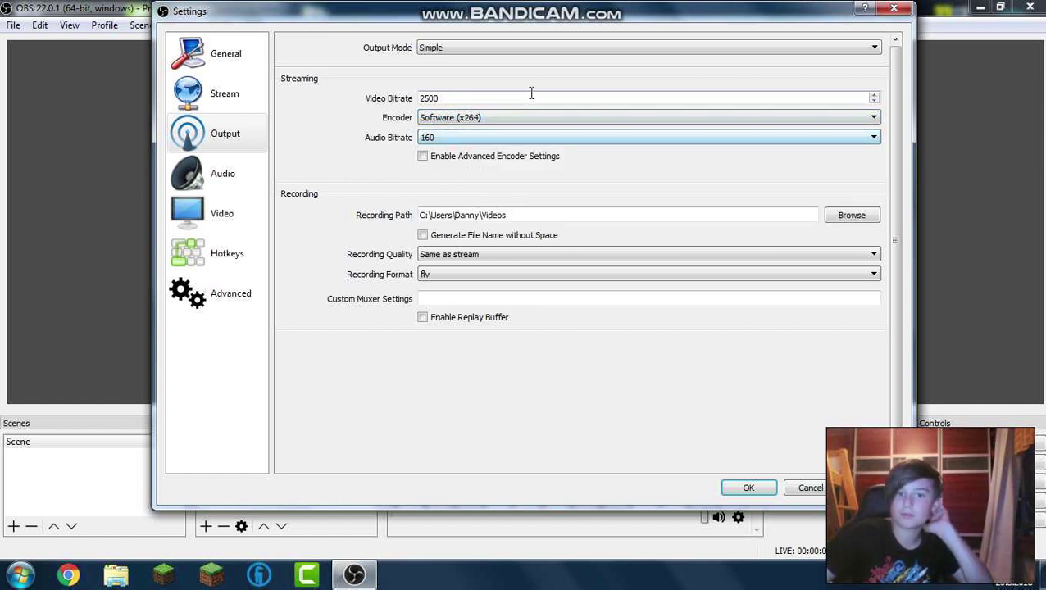
click(501, 255)
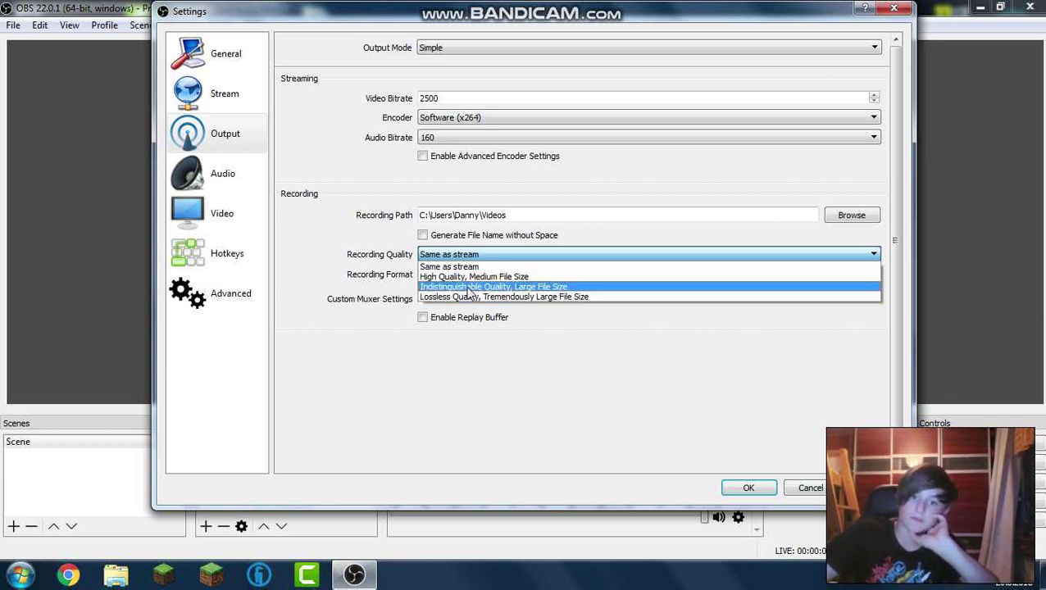
click(657, 366)
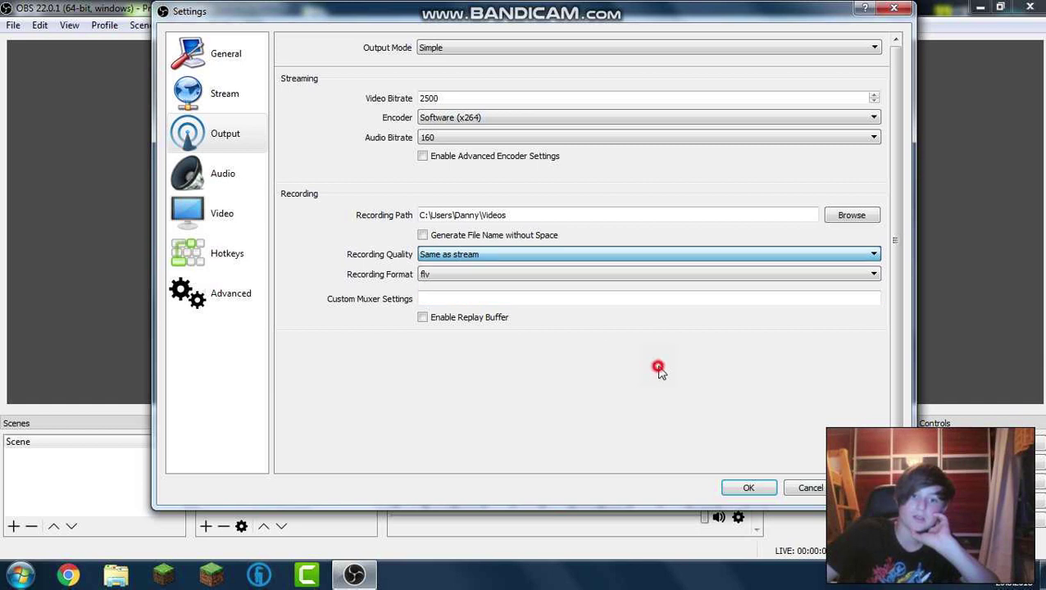
click(459, 281)
click(454, 288)
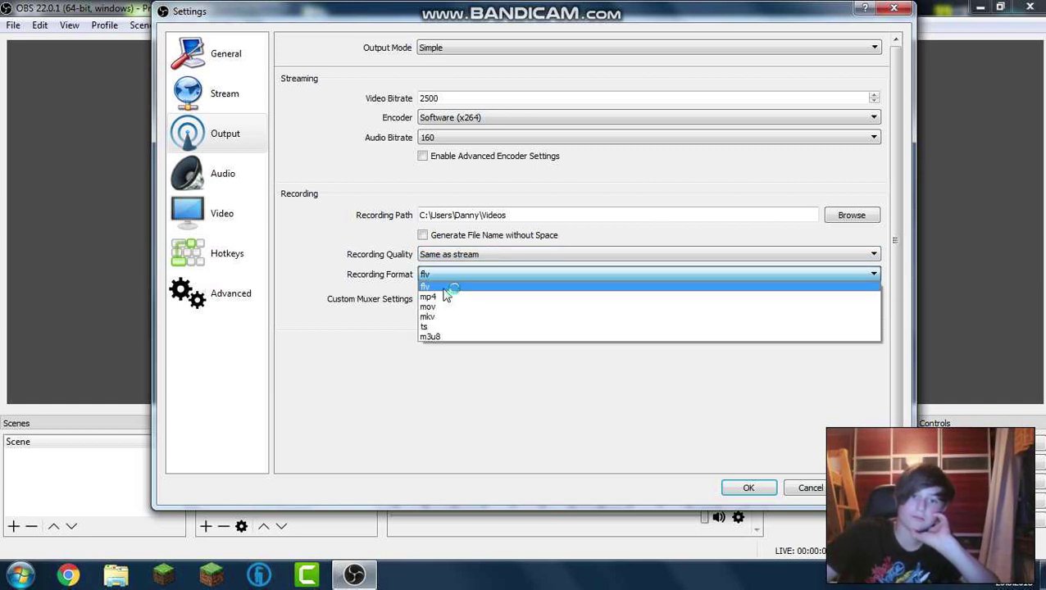
click(512, 365)
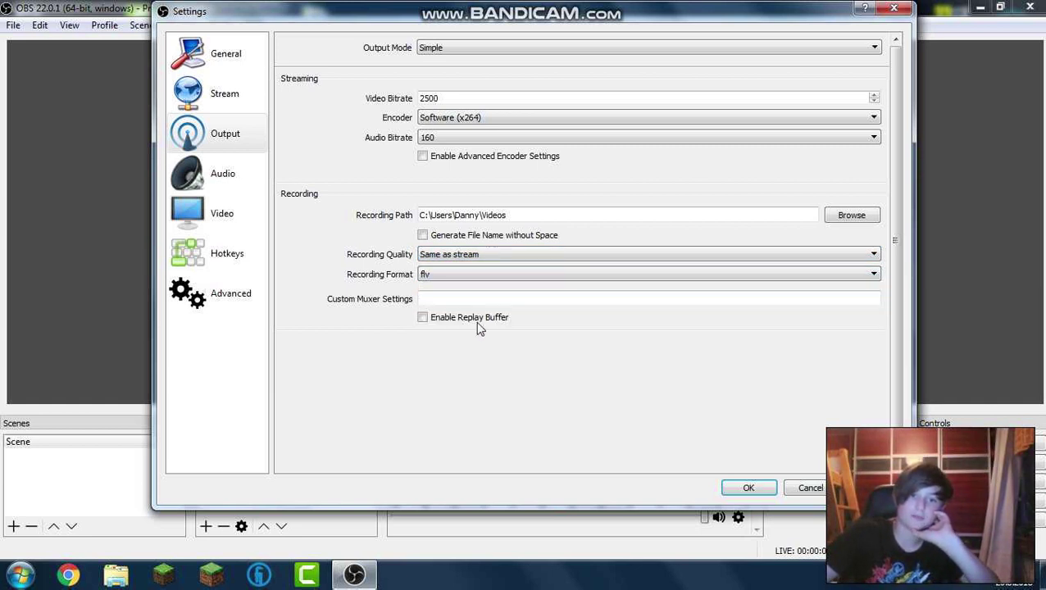
click(228, 175)
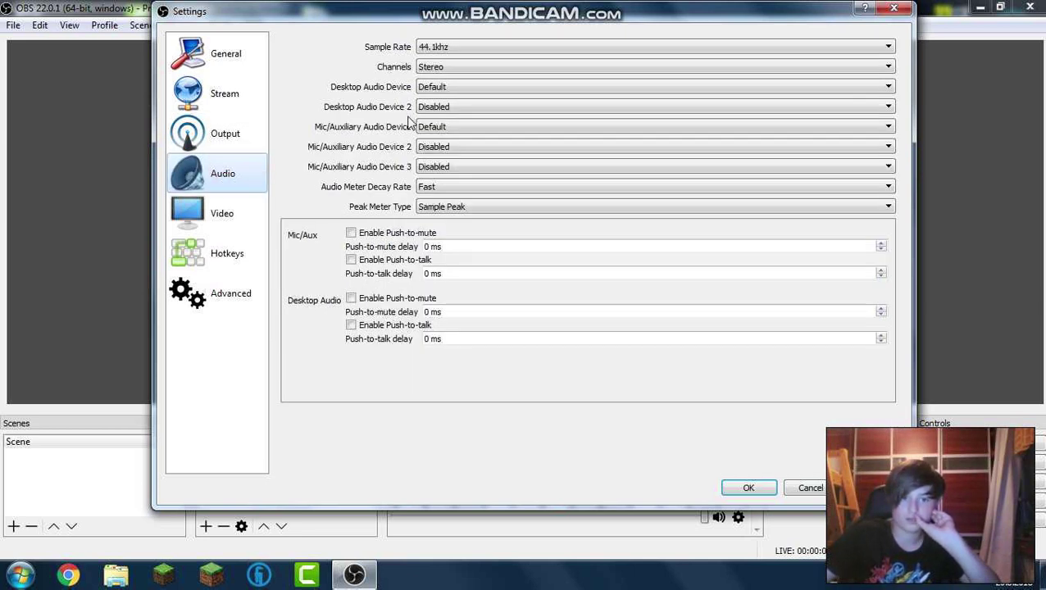
- Set the downscale filter to Bilinear (Fastest, but blurry if scaling) in the video settings
click(243, 234)
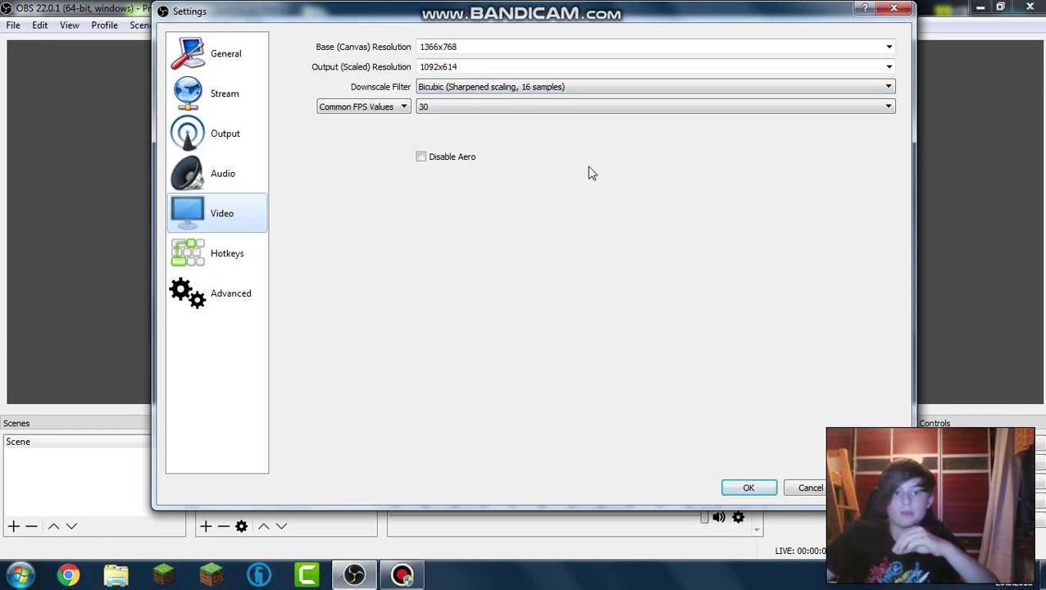
click(696, 262)
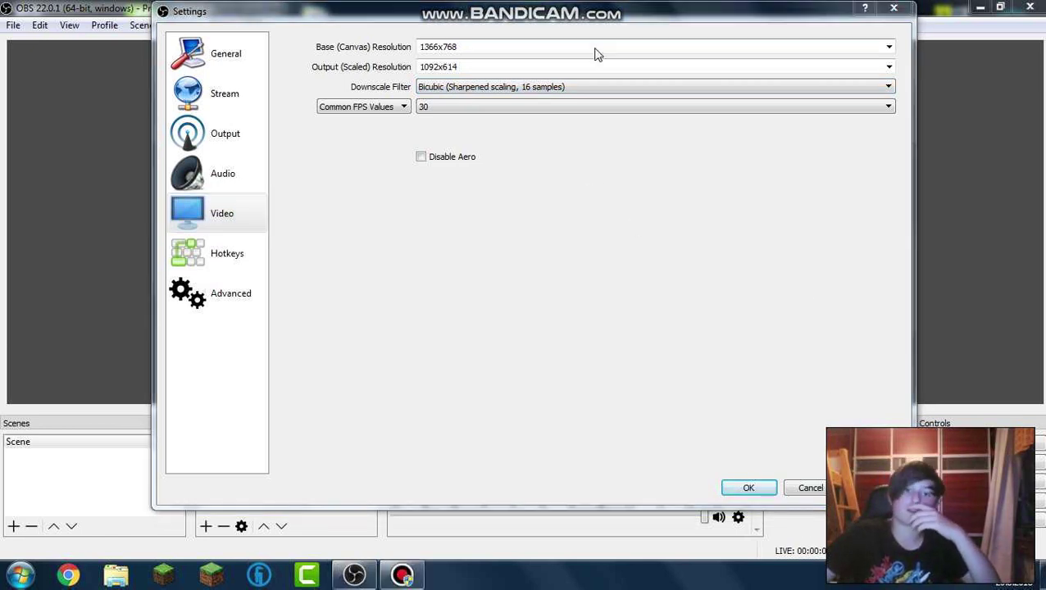
click(516, 88)
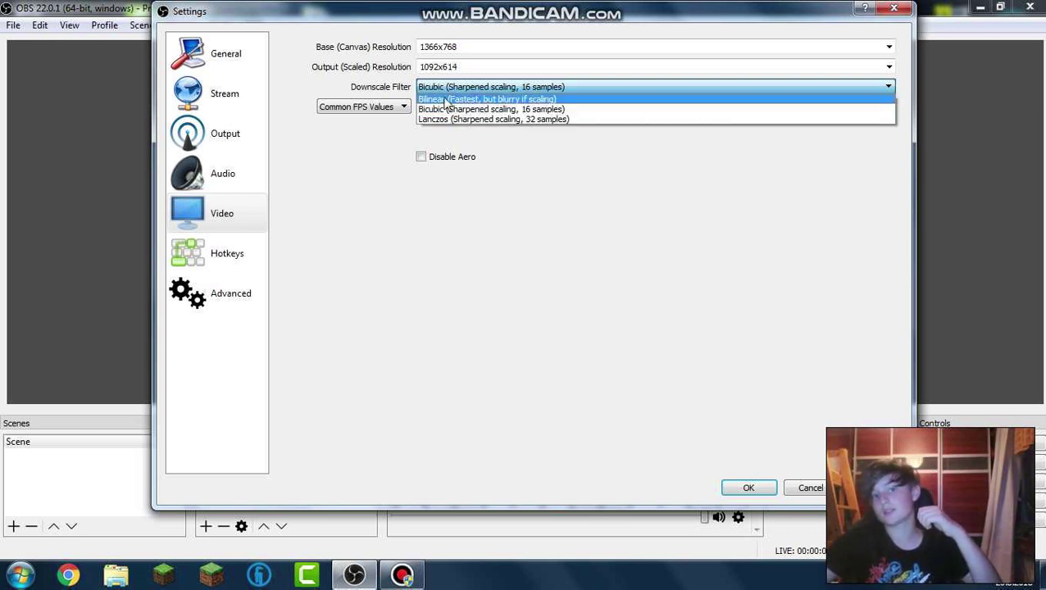
click(562, 101)
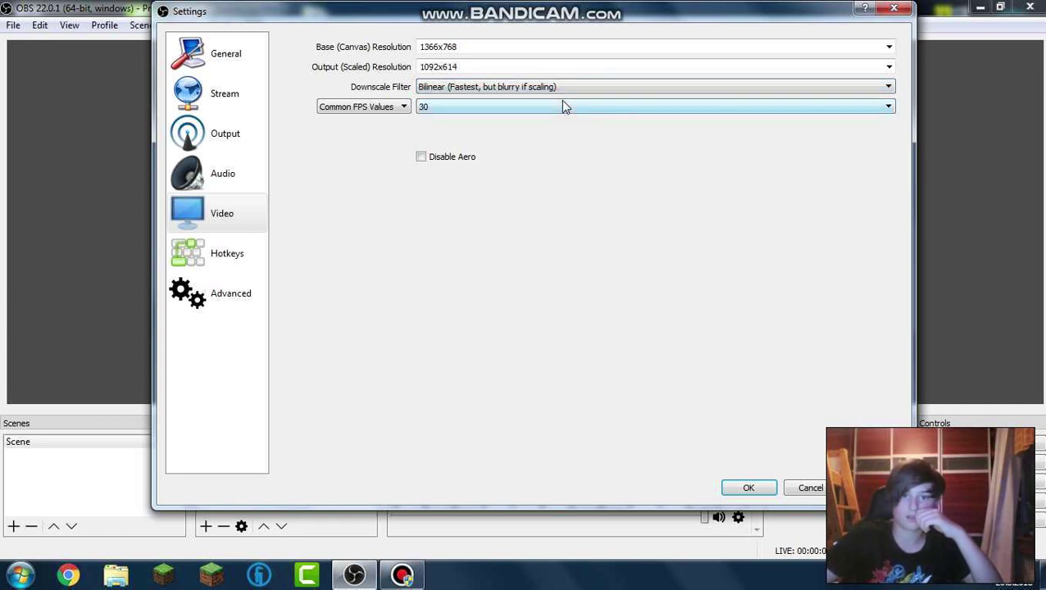
- Set the common FPS value to 60 and disable Aero in the video settings
click(502, 105)
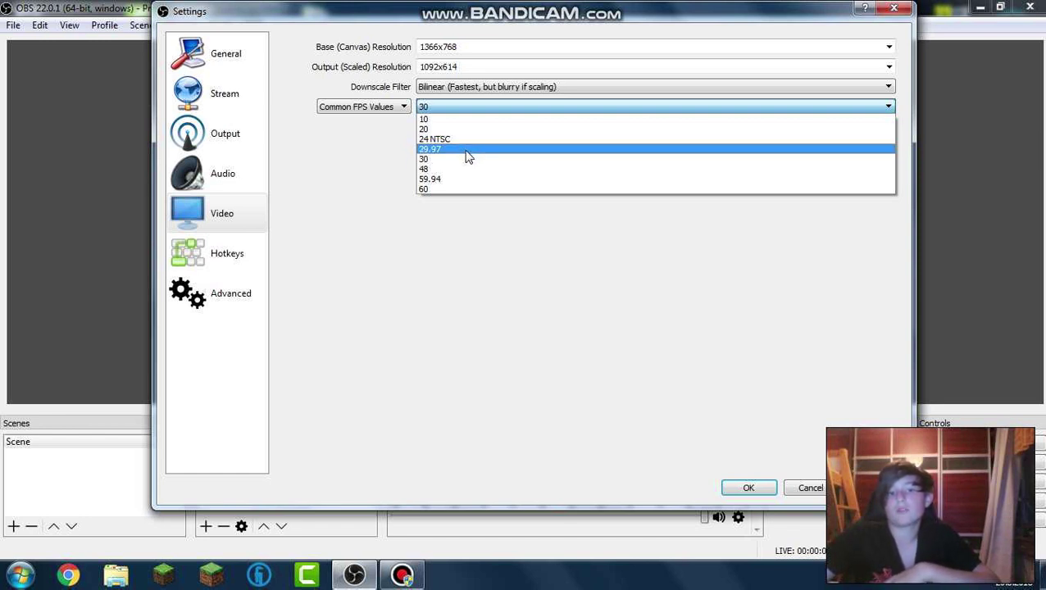
click(469, 139)
click(471, 106)
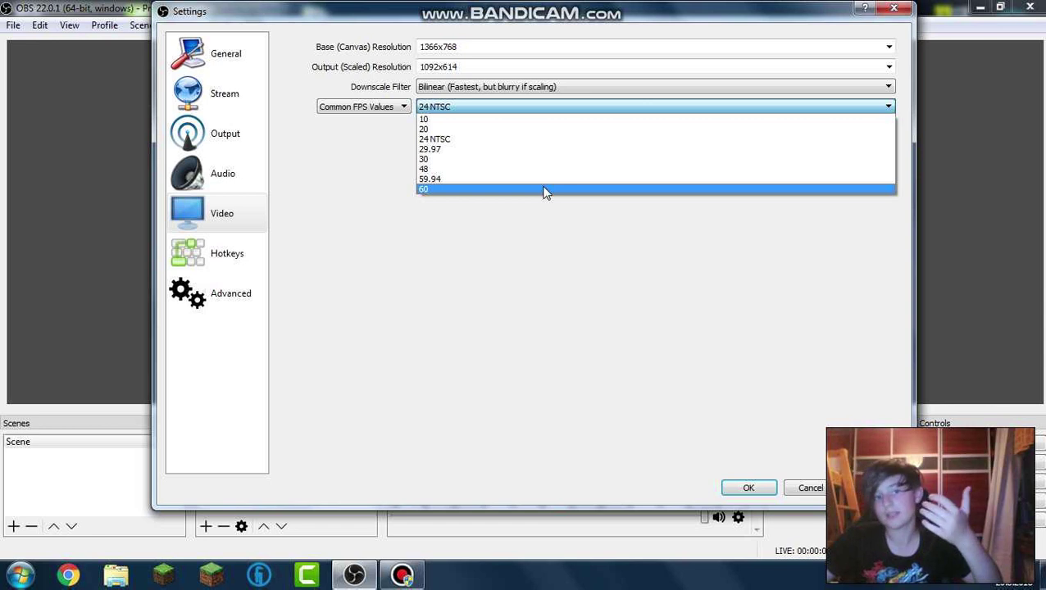
click(544, 191)
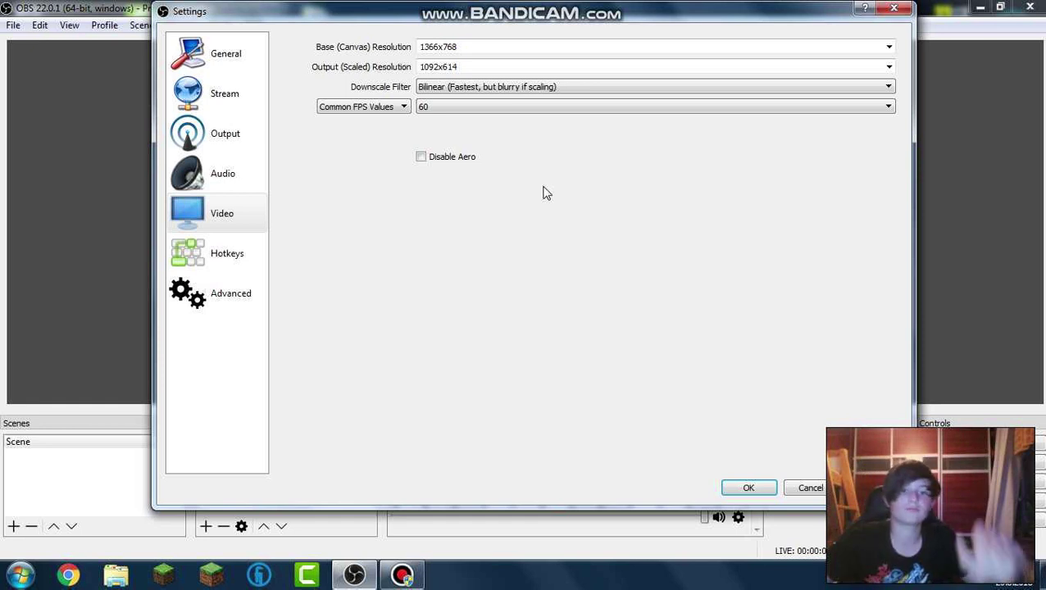
click(421, 157)
- Try assigning hotkeys to Start Streaming and Stop Streaming in the hotkey settings, and clear both assignments
click(240, 254)
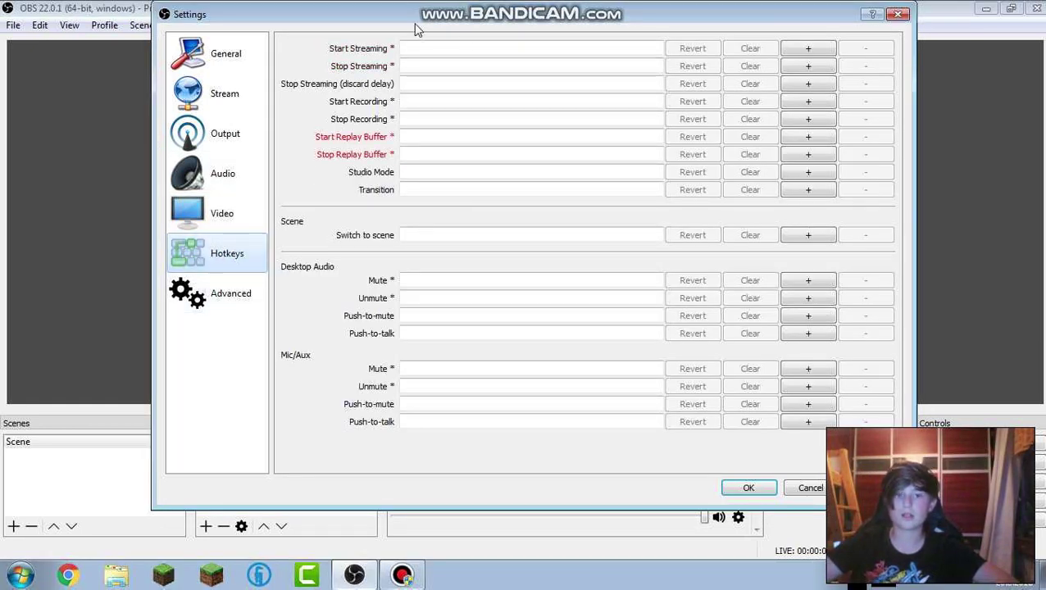
click(422, 46)
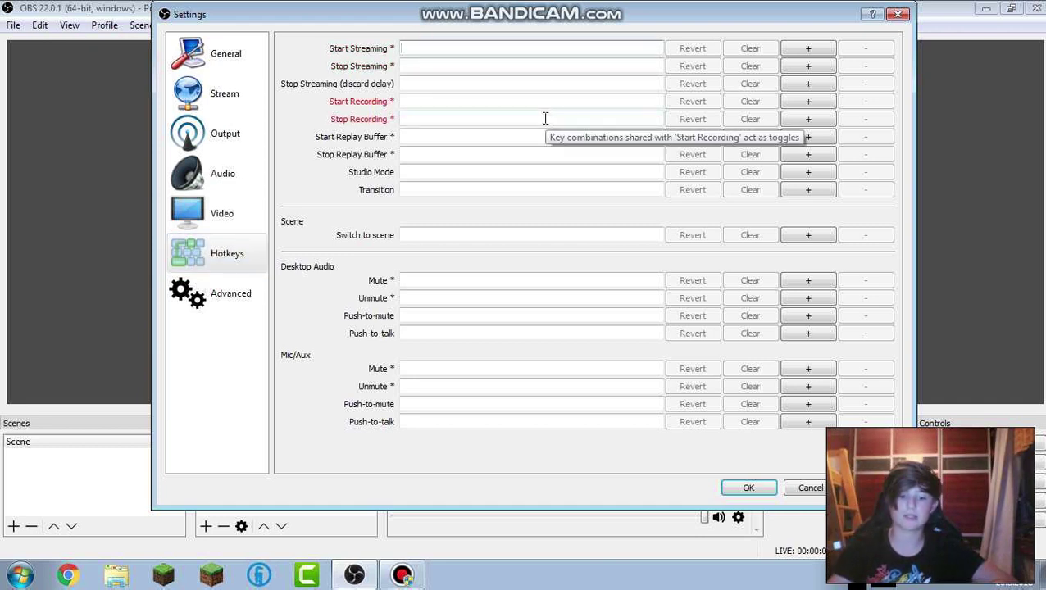
key(l)
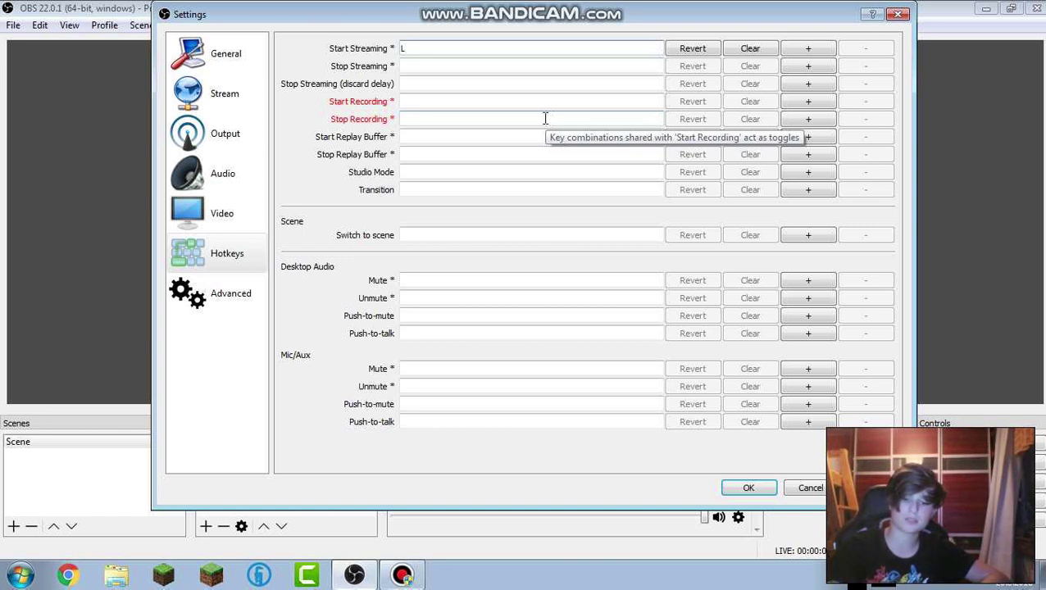
key(BackSpace)
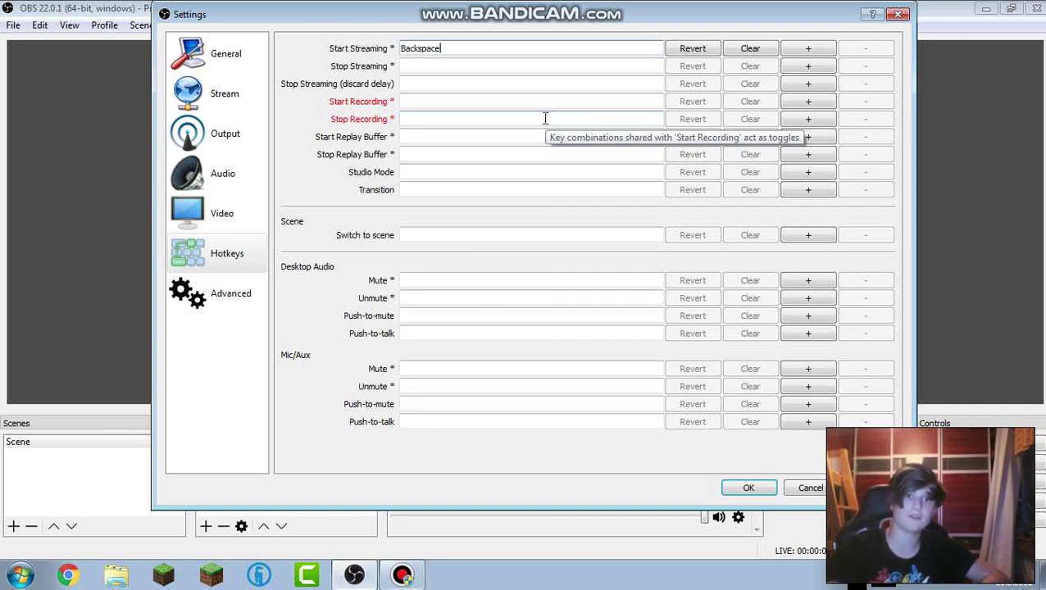
click(498, 69)
key(s)
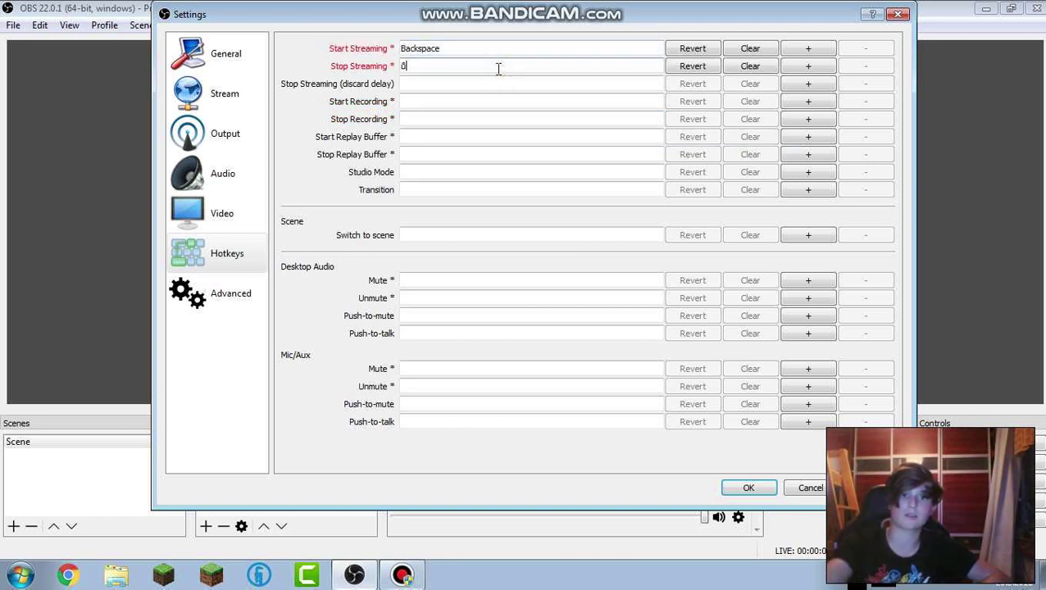
key(BackSpace)
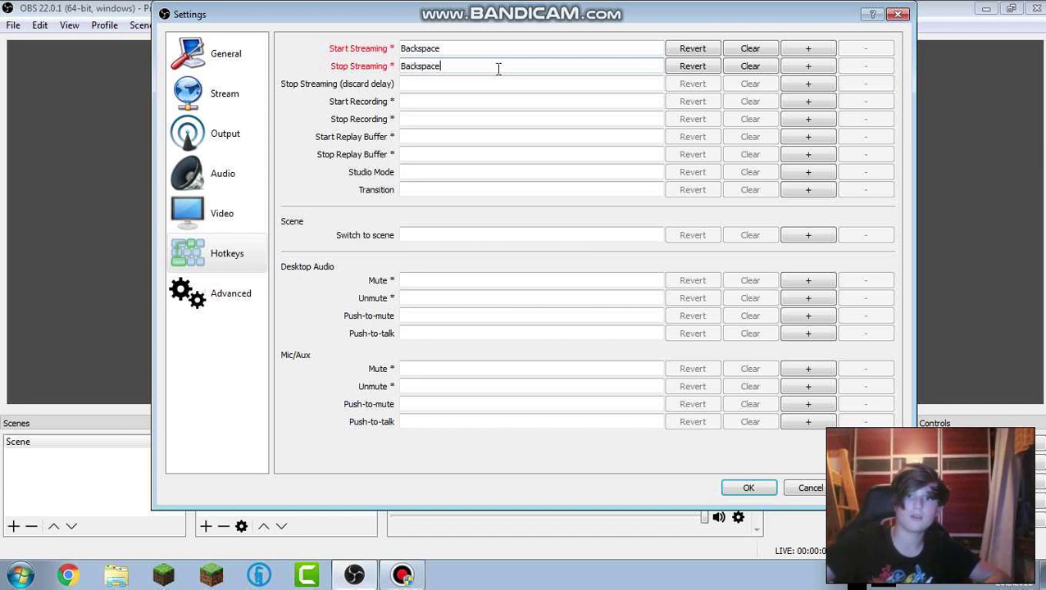
click(750, 65)
click(750, 48)
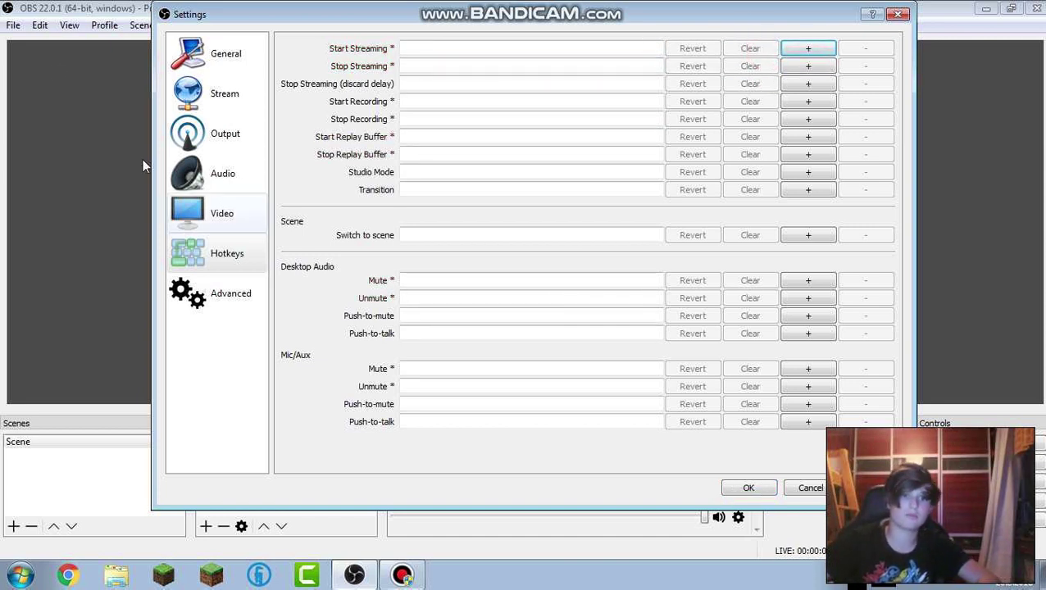
- Set the process priority to Idle in the advanced settings
click(232, 283)
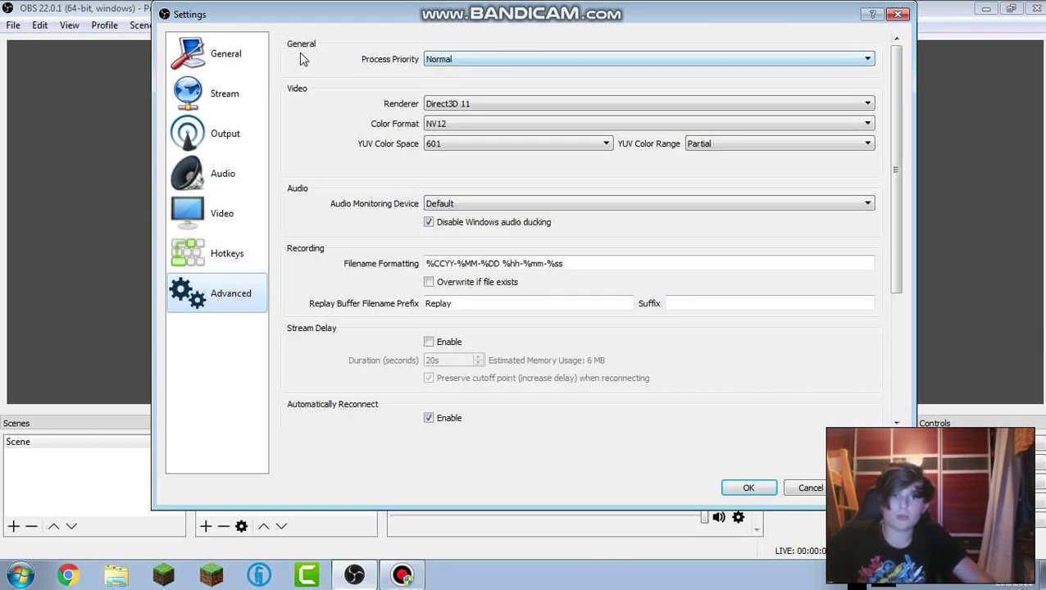
click(775, 63)
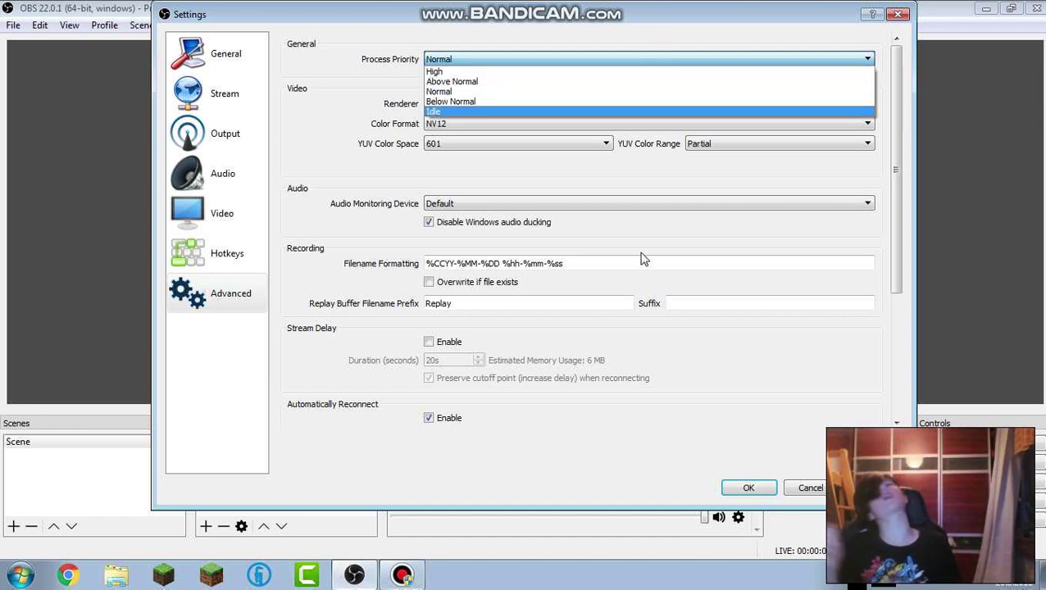
click(509, 71)
click(503, 59)
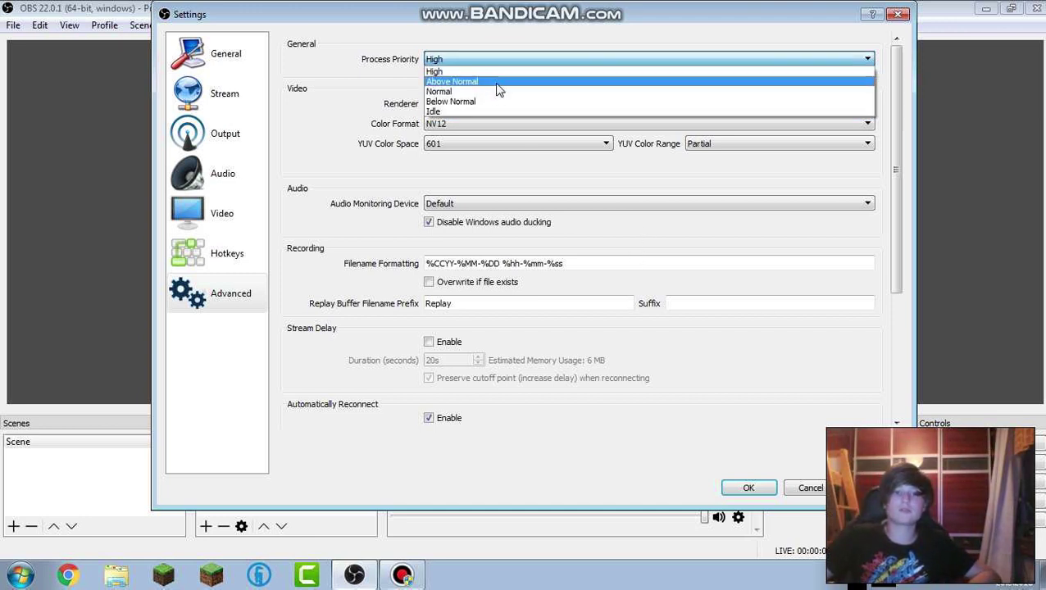
click(435, 112)
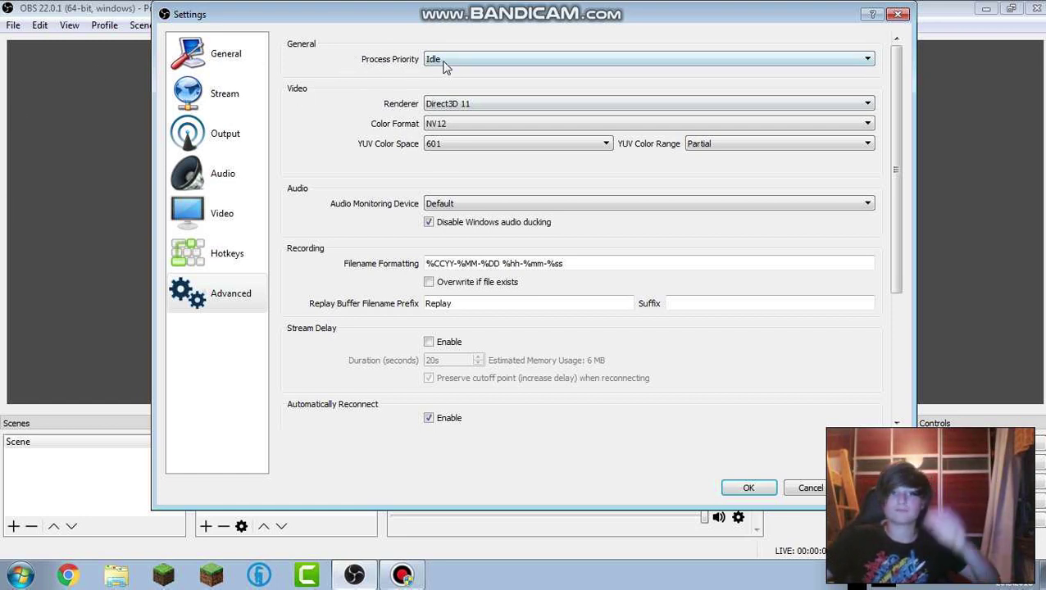
- Examine the color format, YUV color space, YUV color range and audio monitoring device options in the advanced settings
click(457, 123)
click(444, 136)
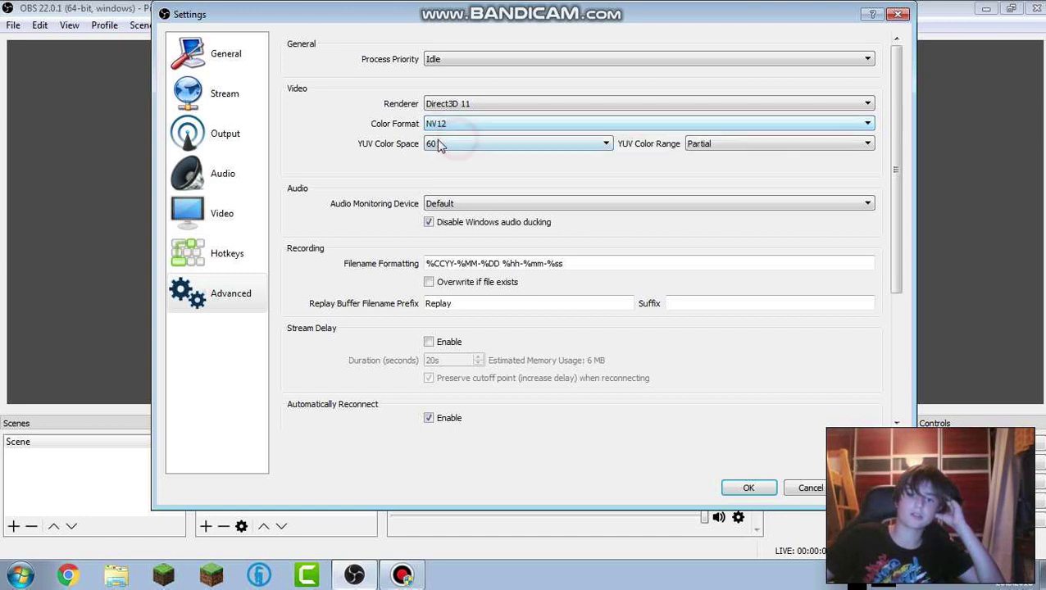
click(444, 143)
click(440, 145)
click(706, 143)
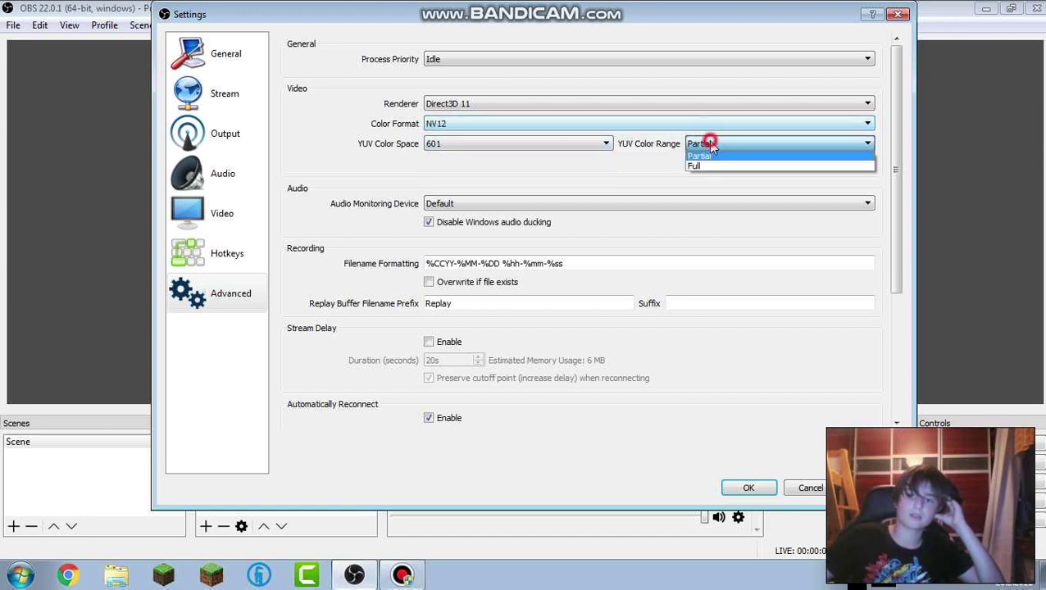
click(705, 153)
click(497, 204)
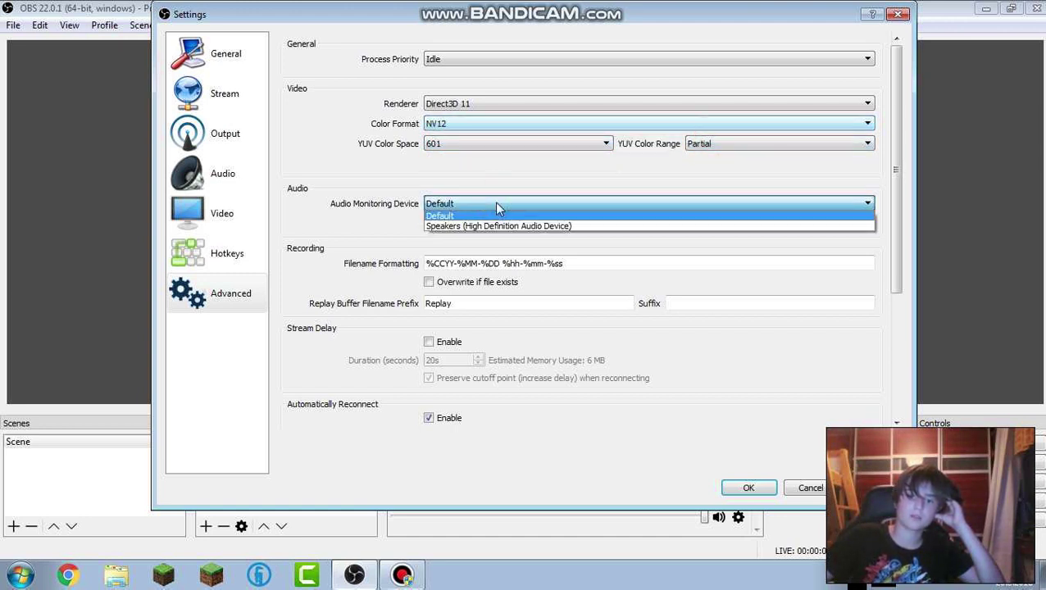
click(496, 204)
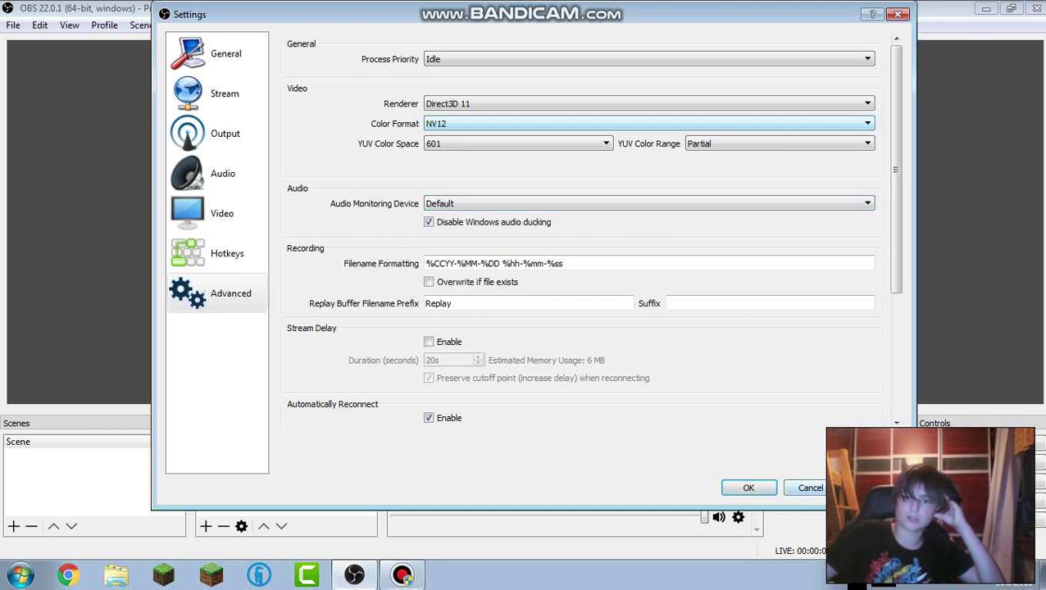
- Save the changed settings and close the settings window
click(761, 488)
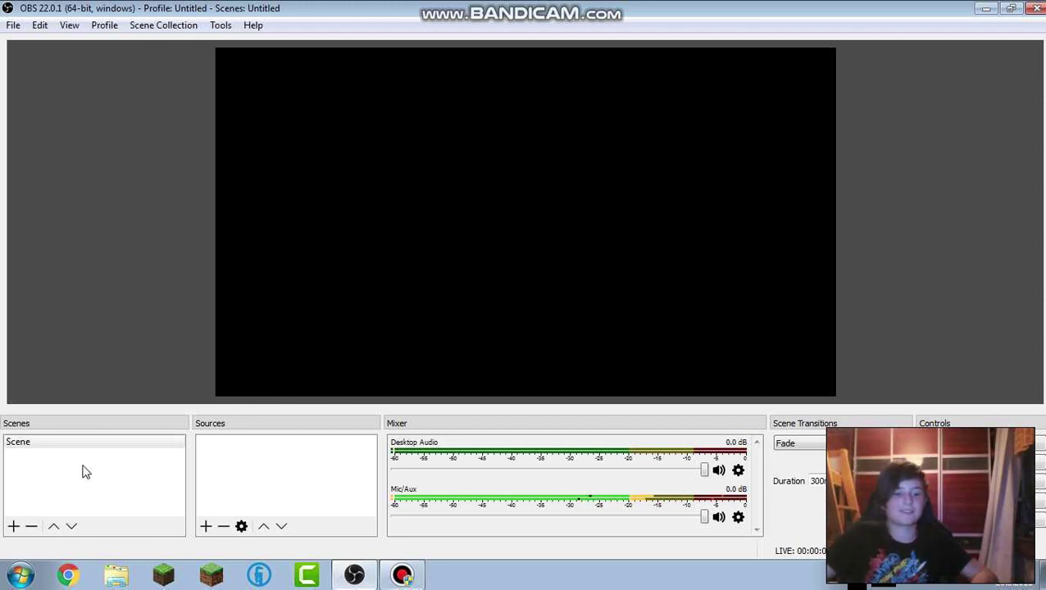
right_click(49, 451)
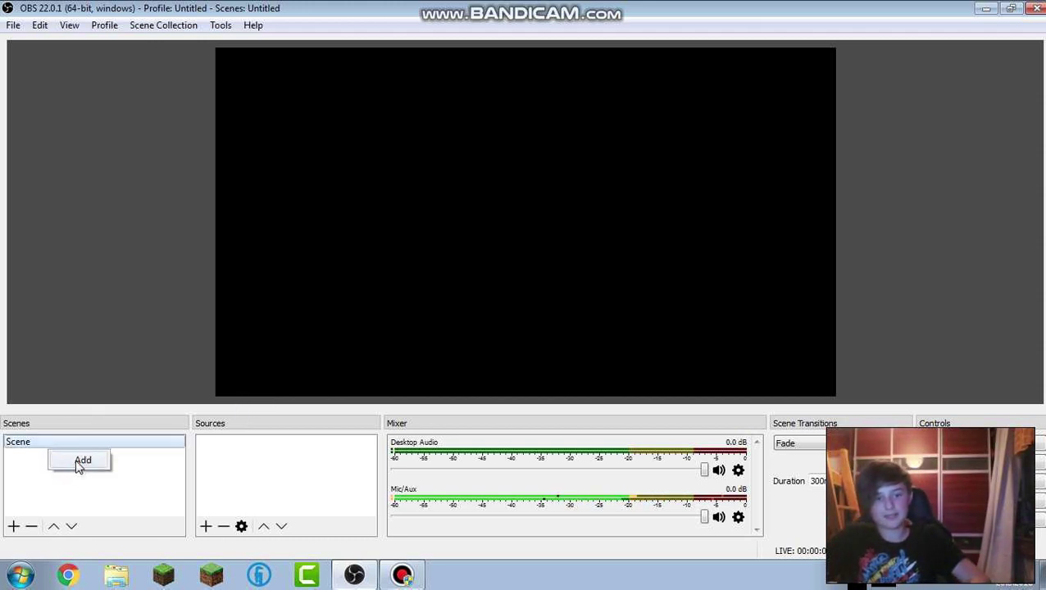
click(82, 461)
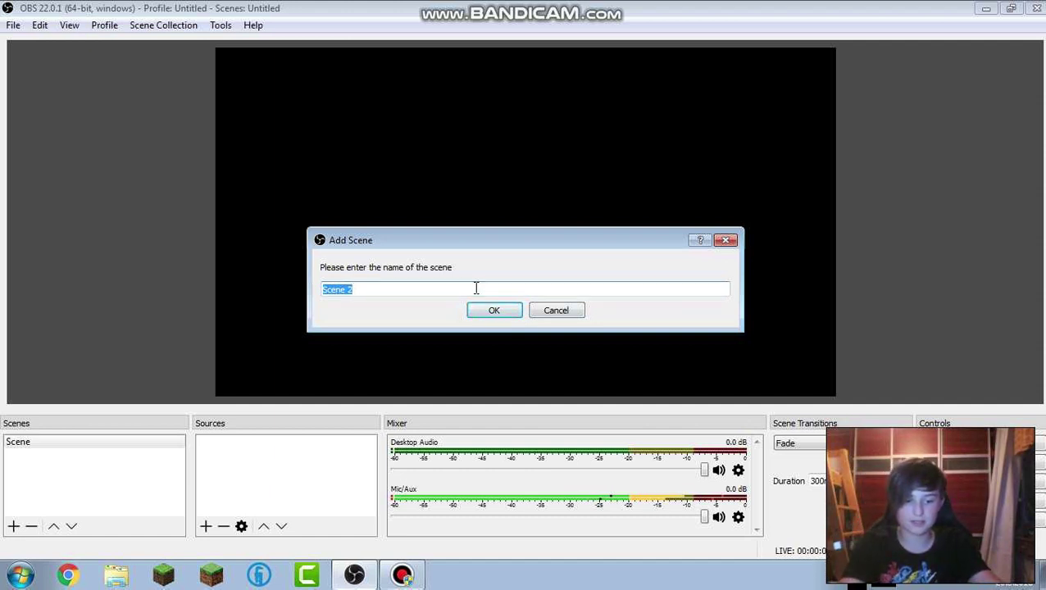
click(556, 311)
- Try to remove the only scene from the scene list
right_click(54, 443)
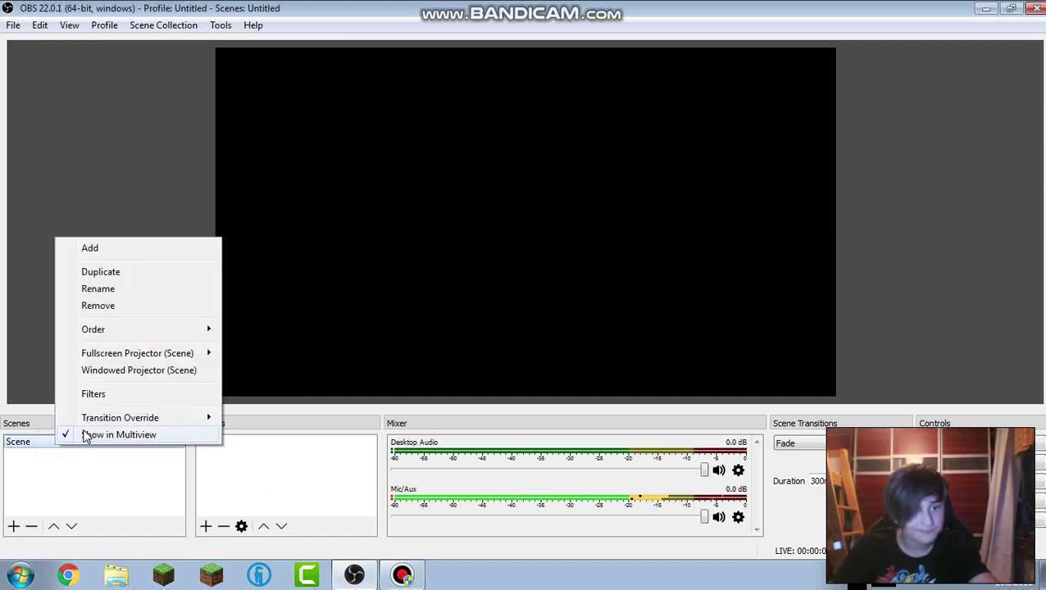
click(107, 305)
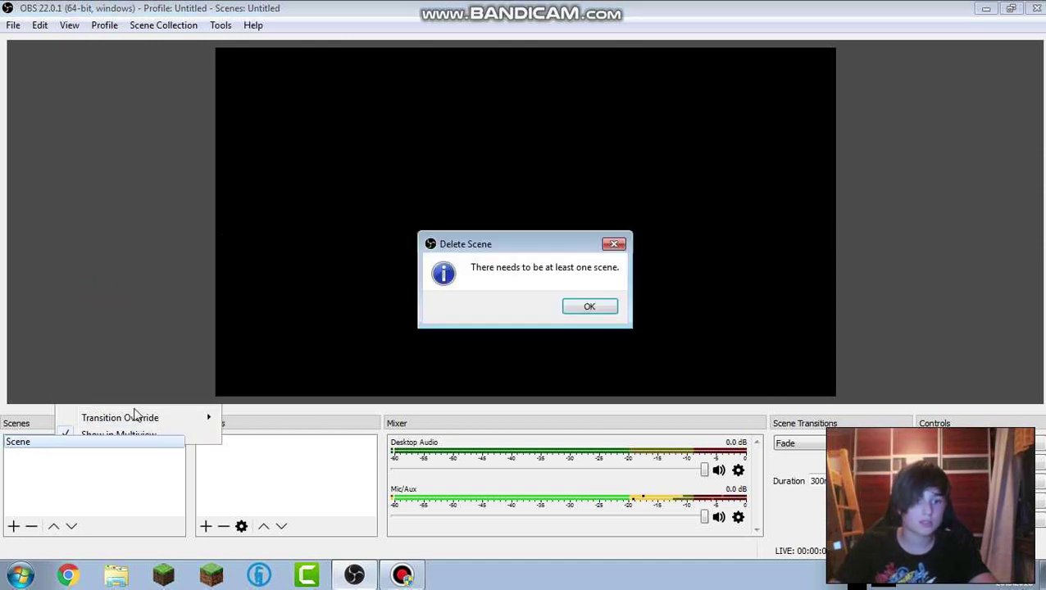
click(590, 307)
- Rename the existing scene as YT VIDEO
click(52, 443)
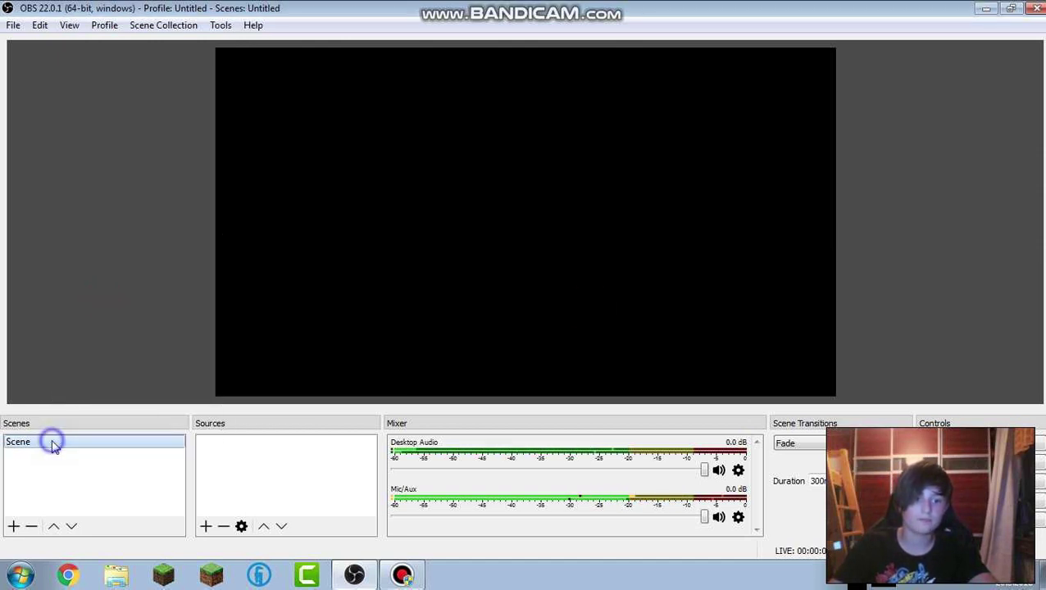
right_click(52, 444)
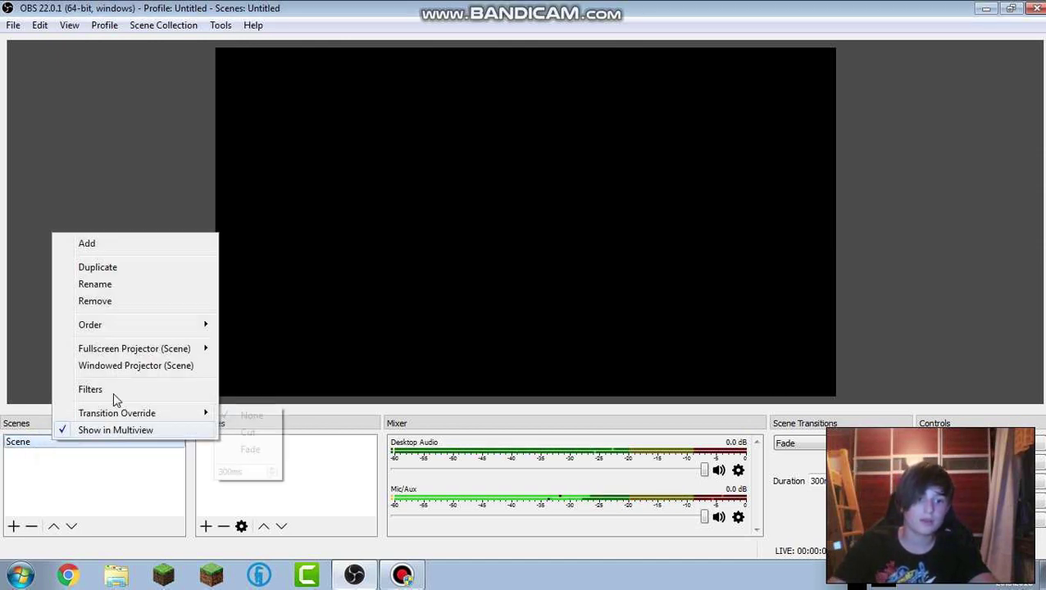
click(102, 286)
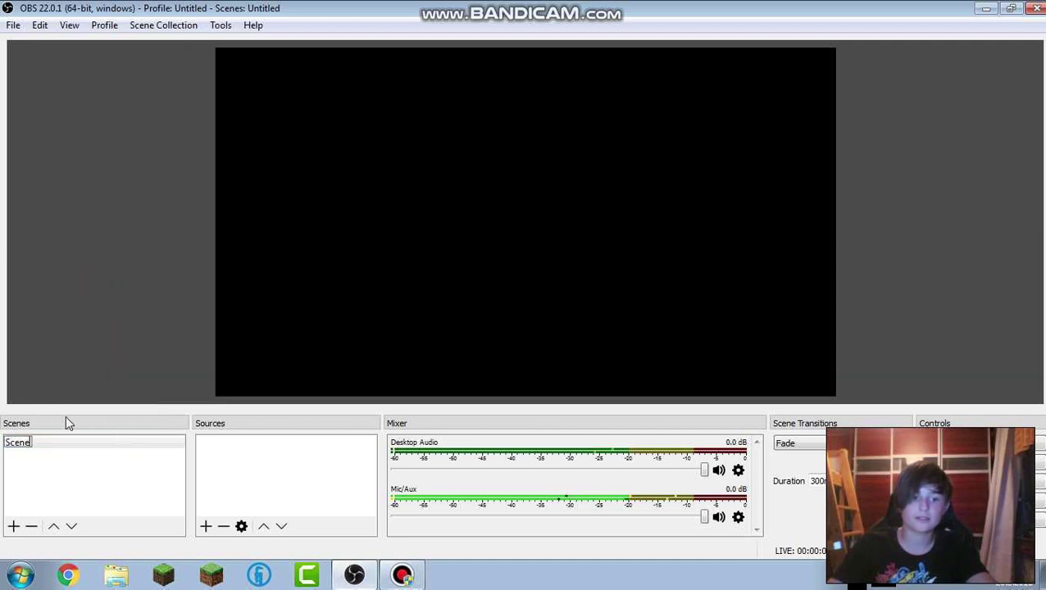
click(120, 440)
key(BackSpace)
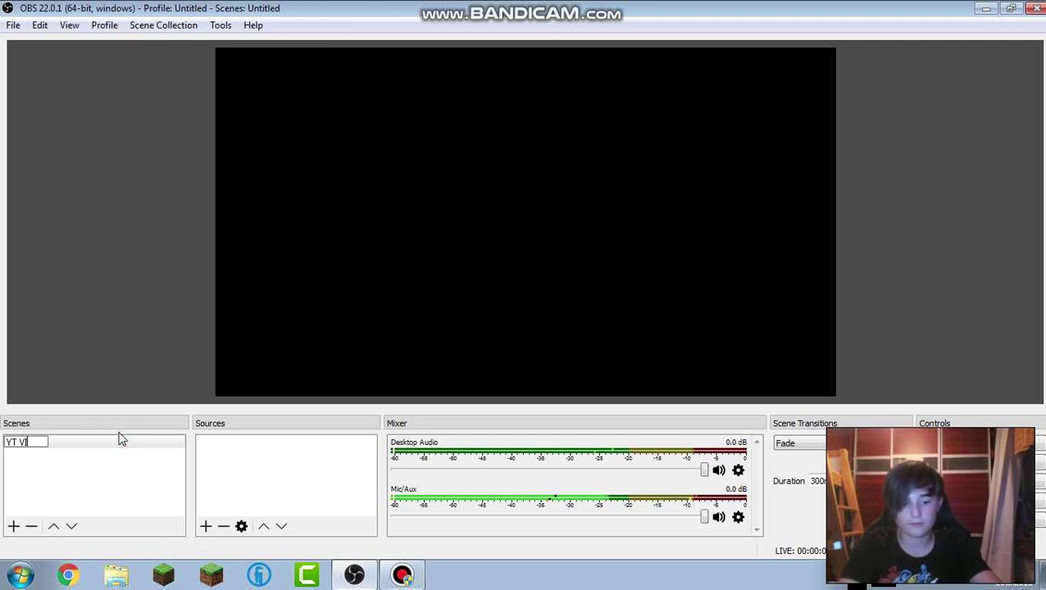
key(Return)
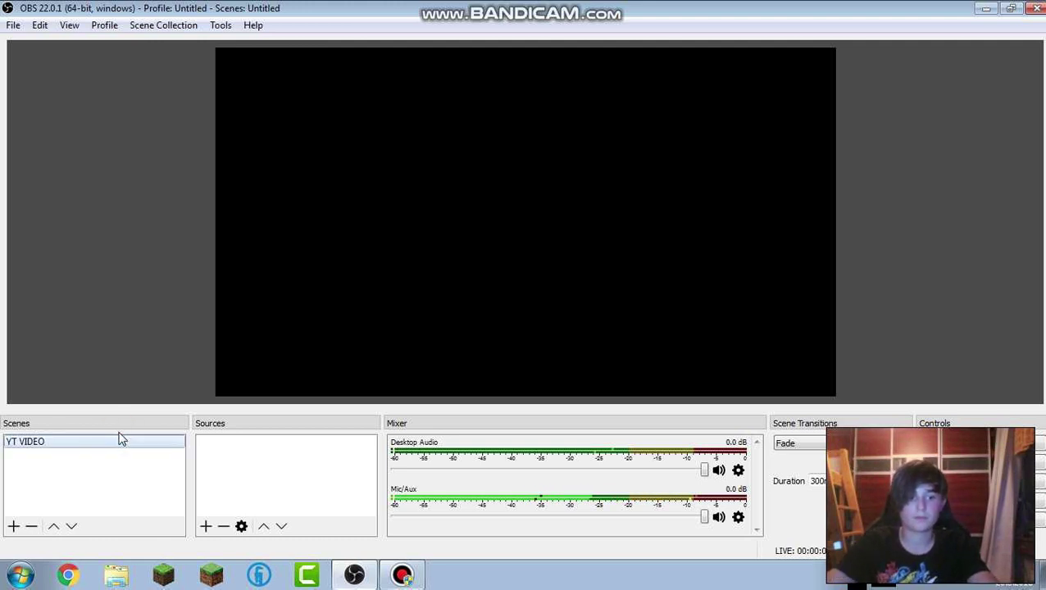
- Add a new Display Capture source to the YT VIDEO scene, capturing the 1366x768 primary monitor with the cursor included
right_click(242, 451)
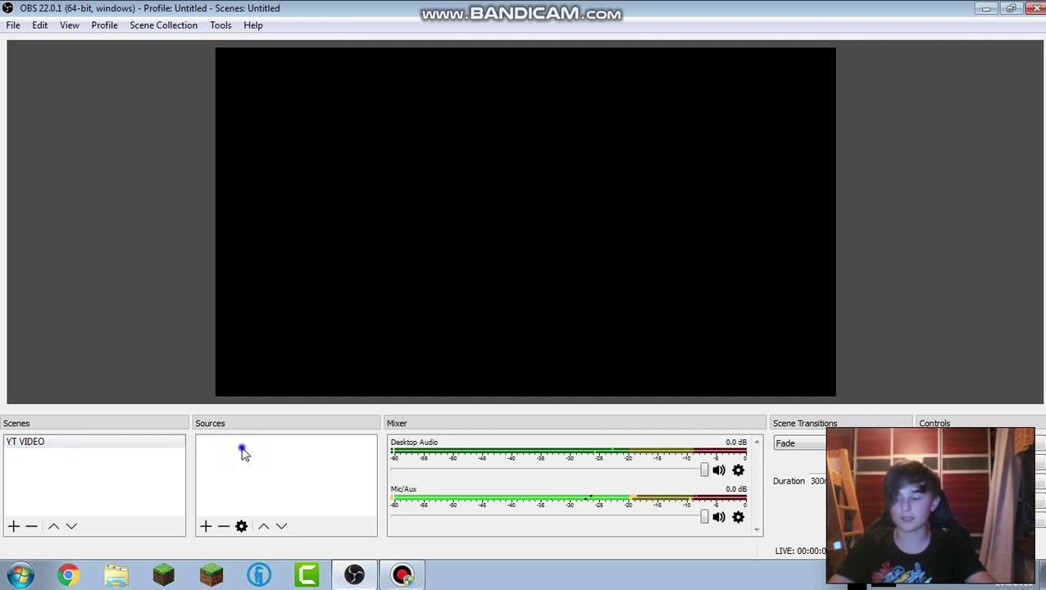
mouse_move(284, 465)
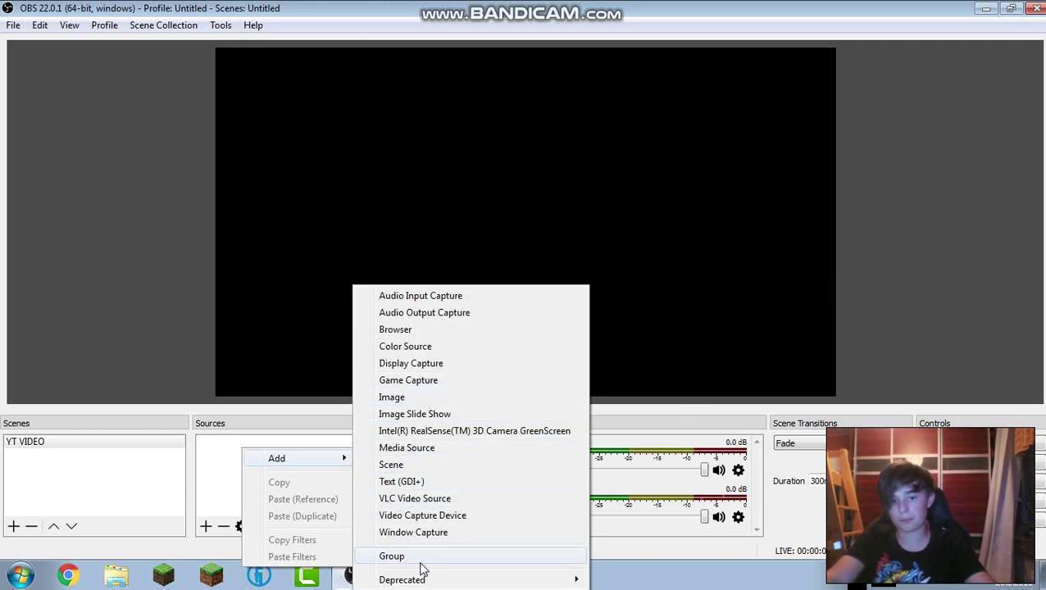
click(434, 364)
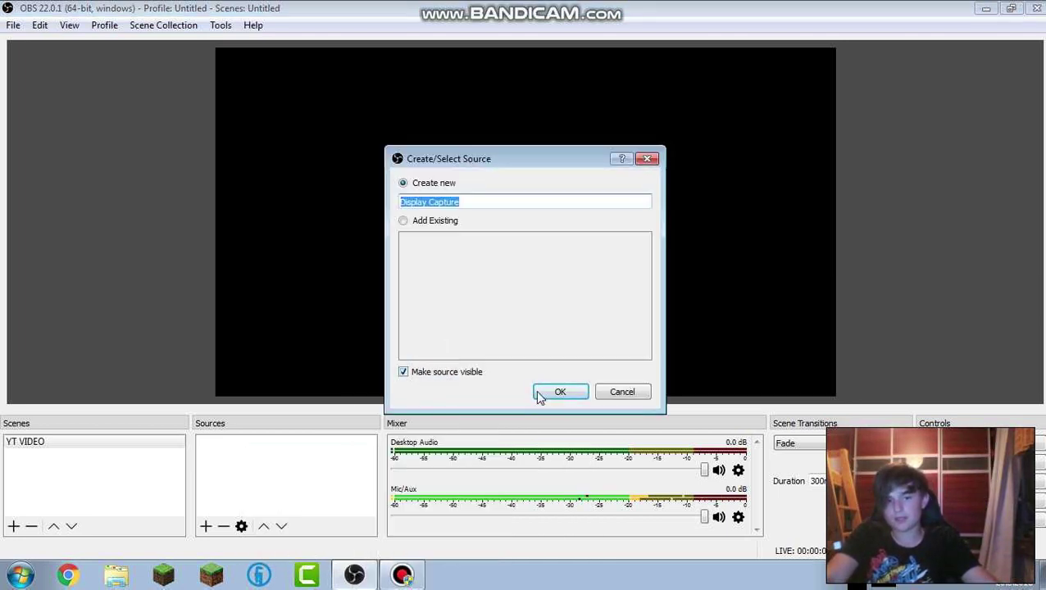
click(553, 392)
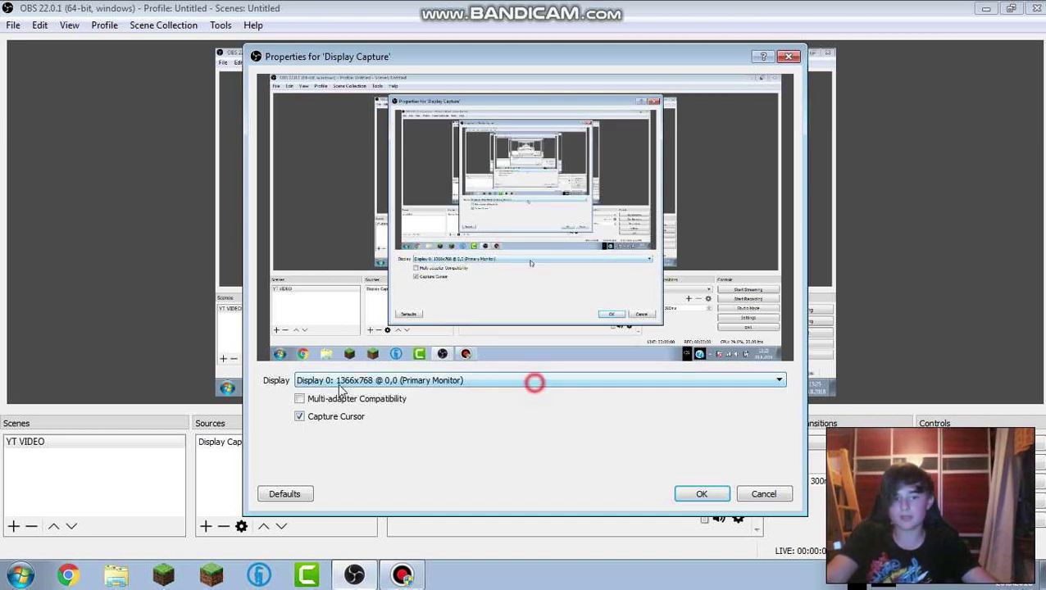
click(532, 381)
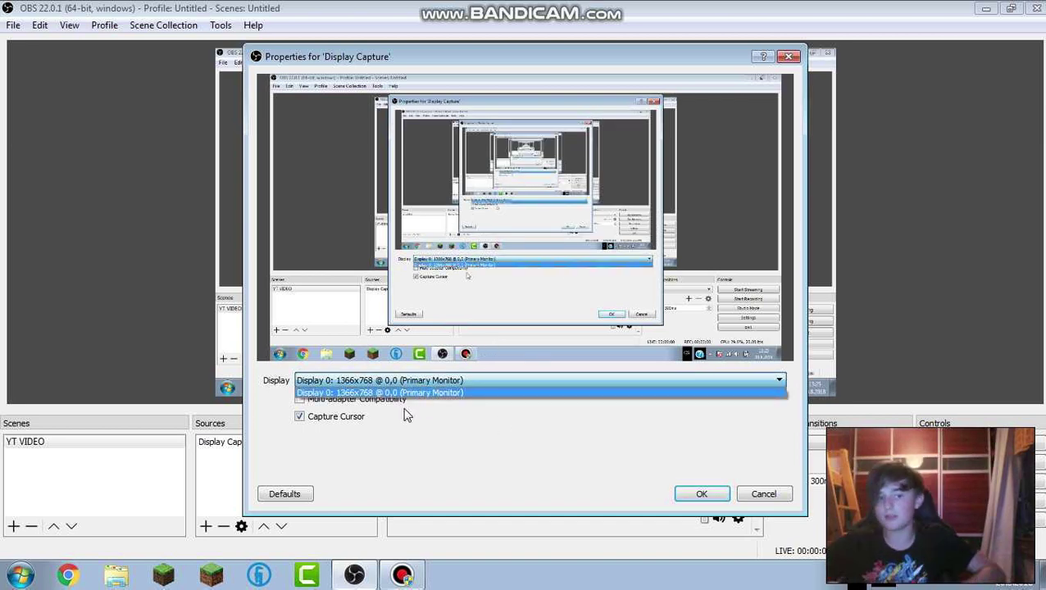
click(404, 415)
click(702, 494)
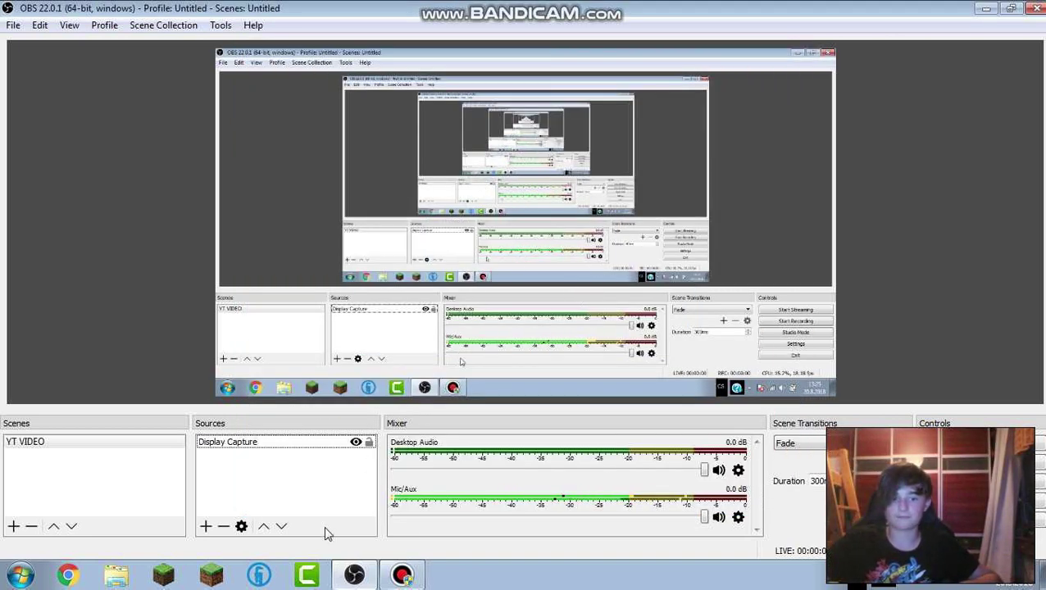
- Add a new Game Capture source to the scene, set to capture any fullscreen application
right_click(285, 465)
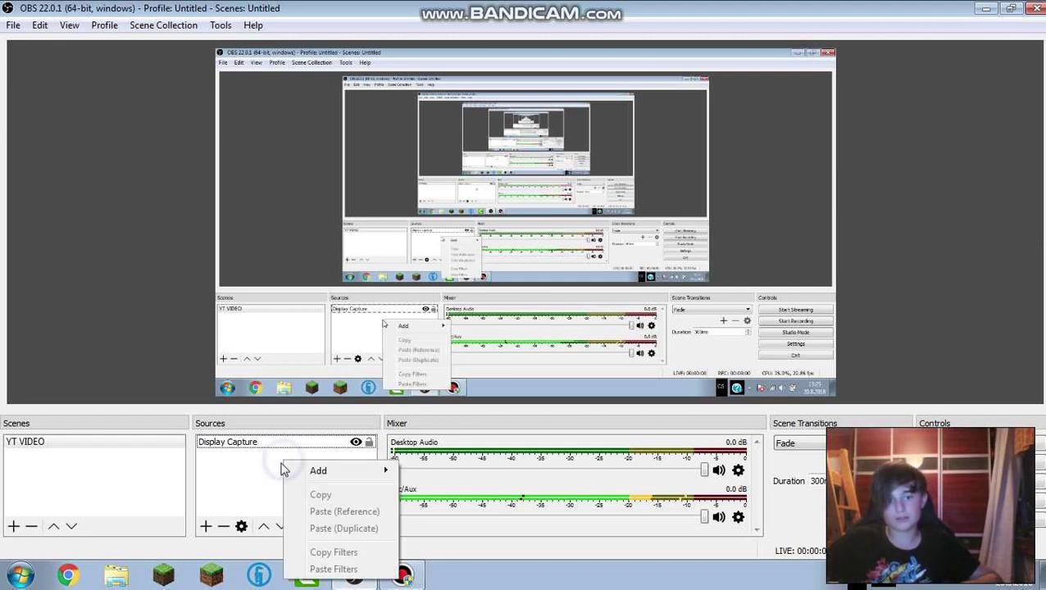
mouse_move(318, 480)
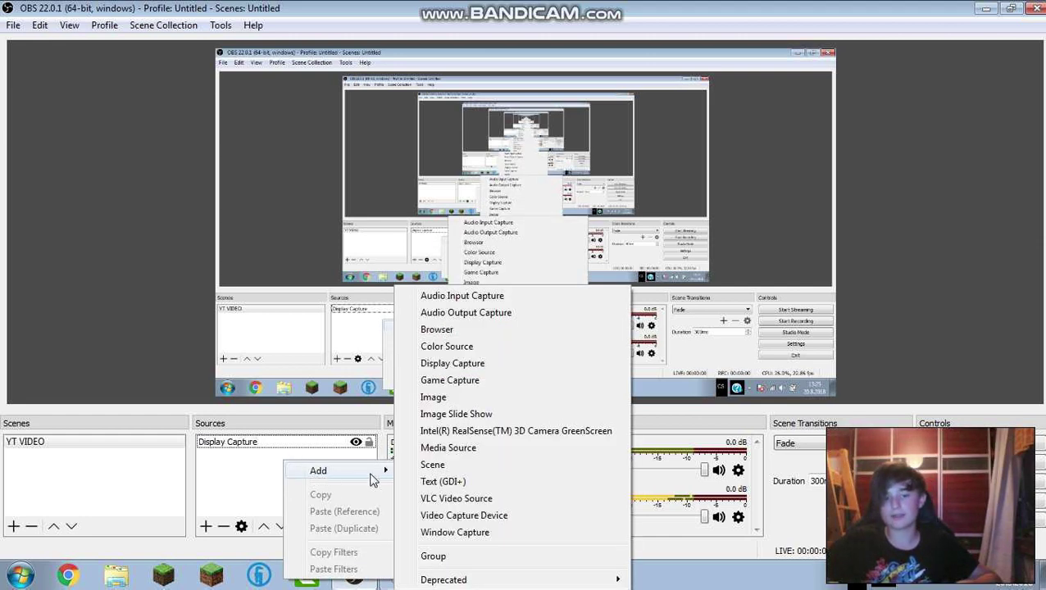
click(467, 382)
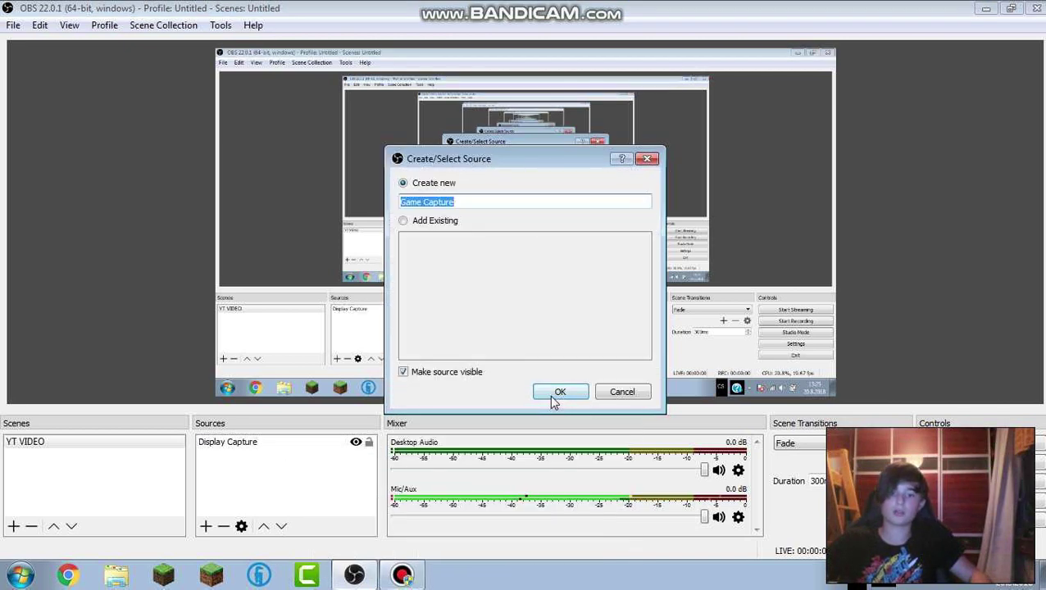
click(544, 388)
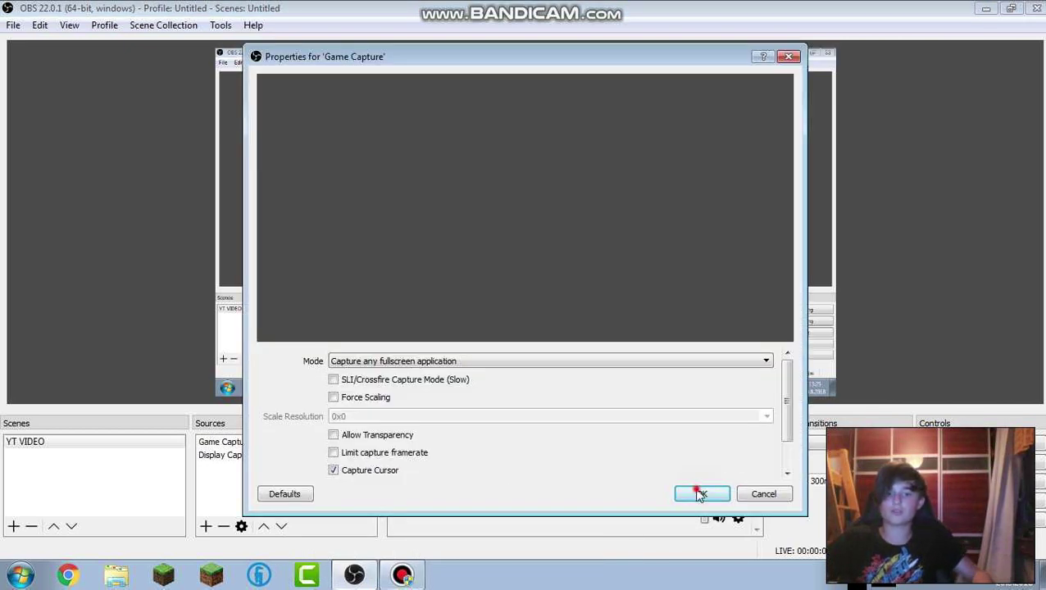
click(701, 494)
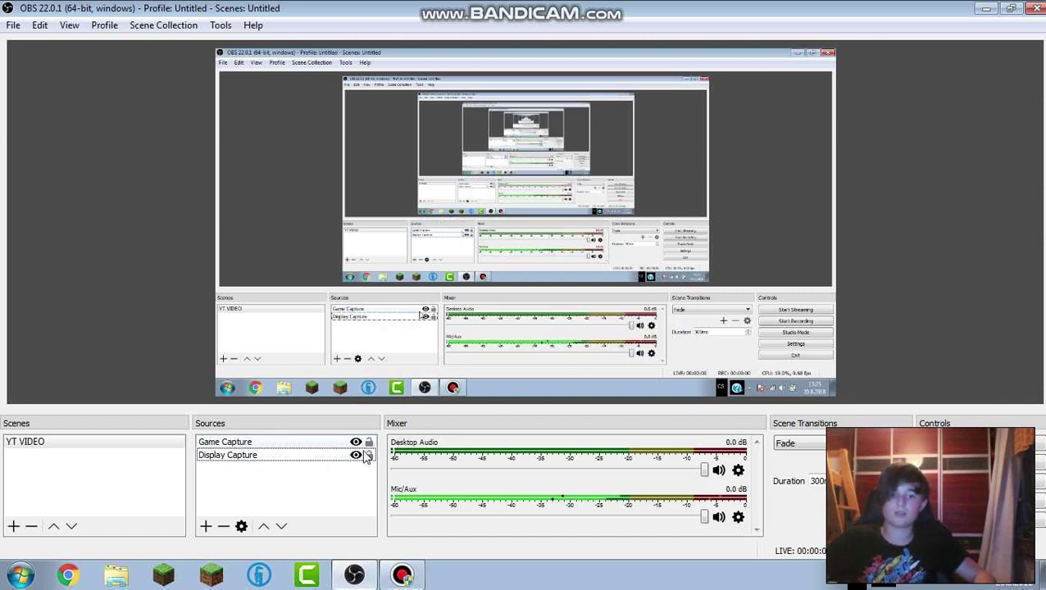
- Add a Video Capture Device source that uses the HP Truevision HD webcam with the device's default resolution
right_click(329, 483)
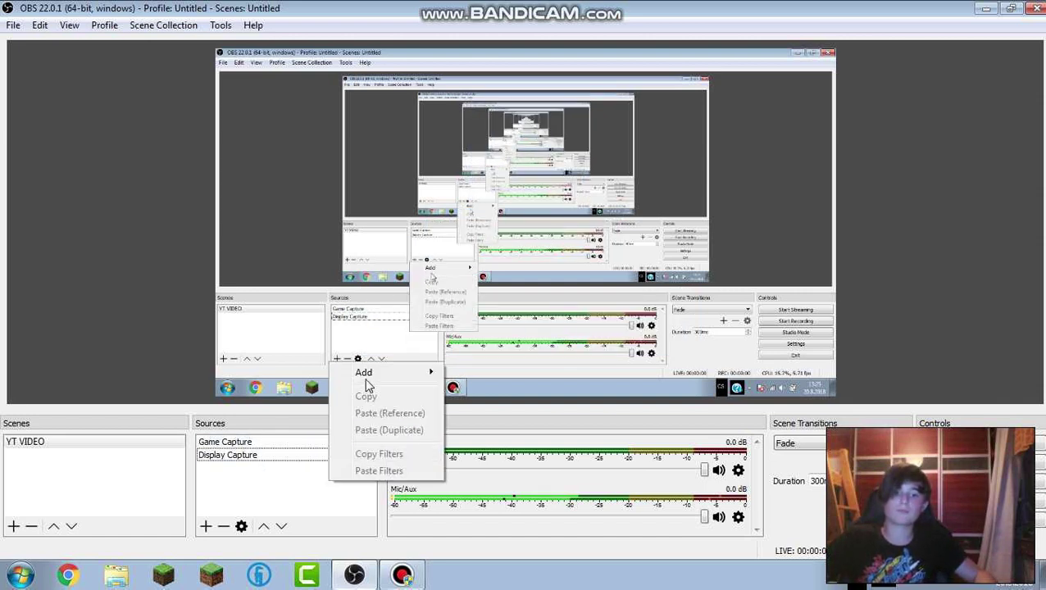
mouse_move(392, 375)
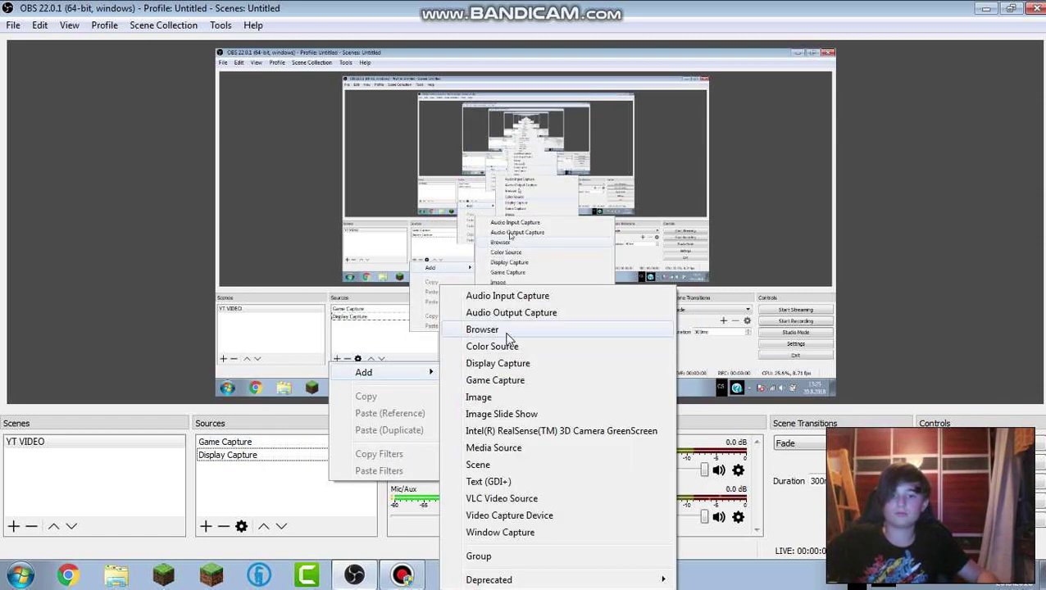
click(514, 517)
click(564, 391)
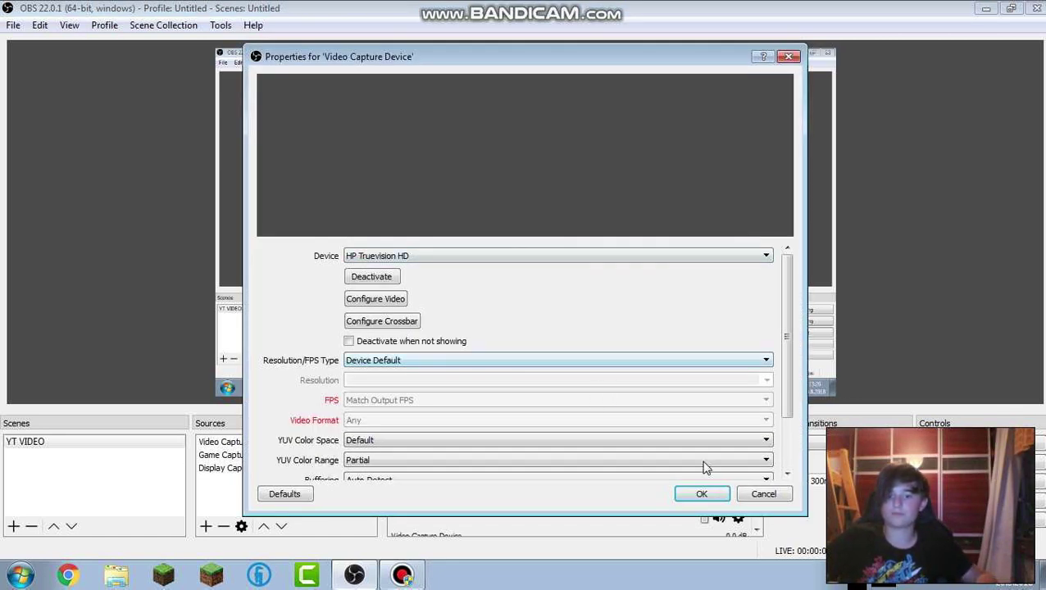
click(703, 494)
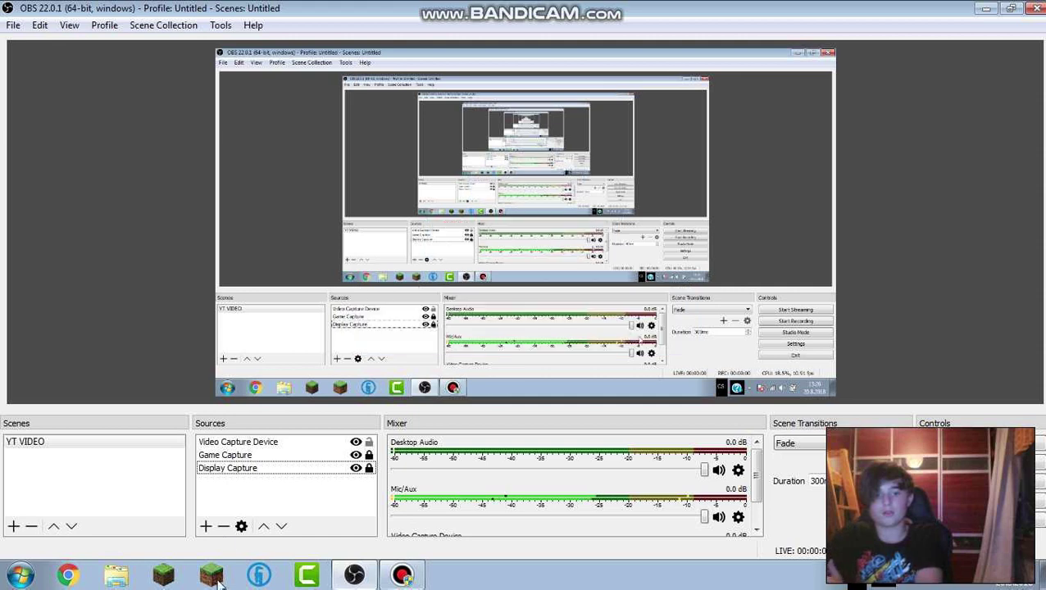
- Remove the Video Capture Device source from the scene and confirm the removal
right_click(240, 444)
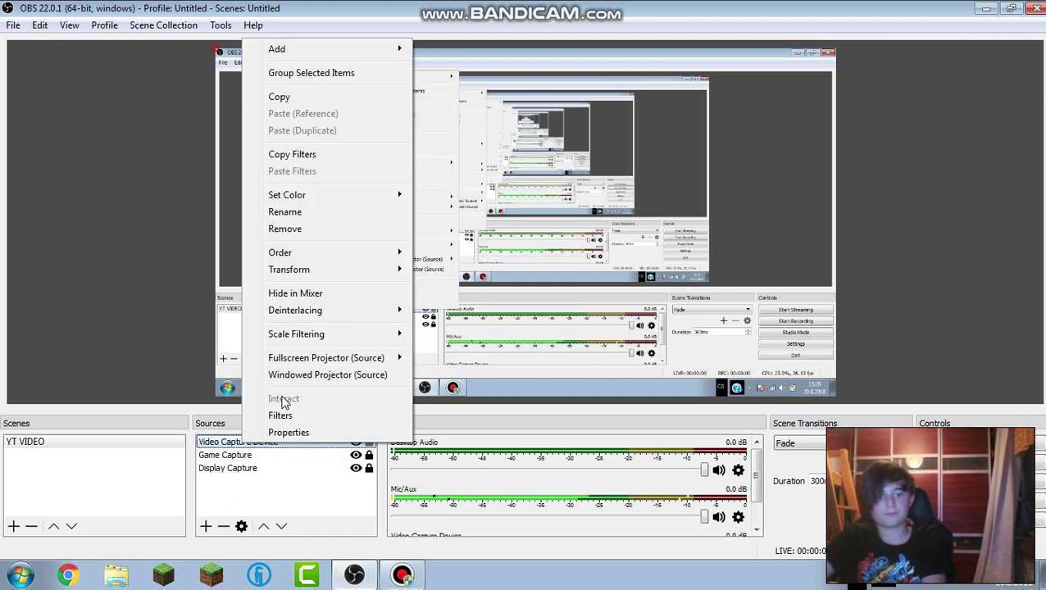
click(308, 230)
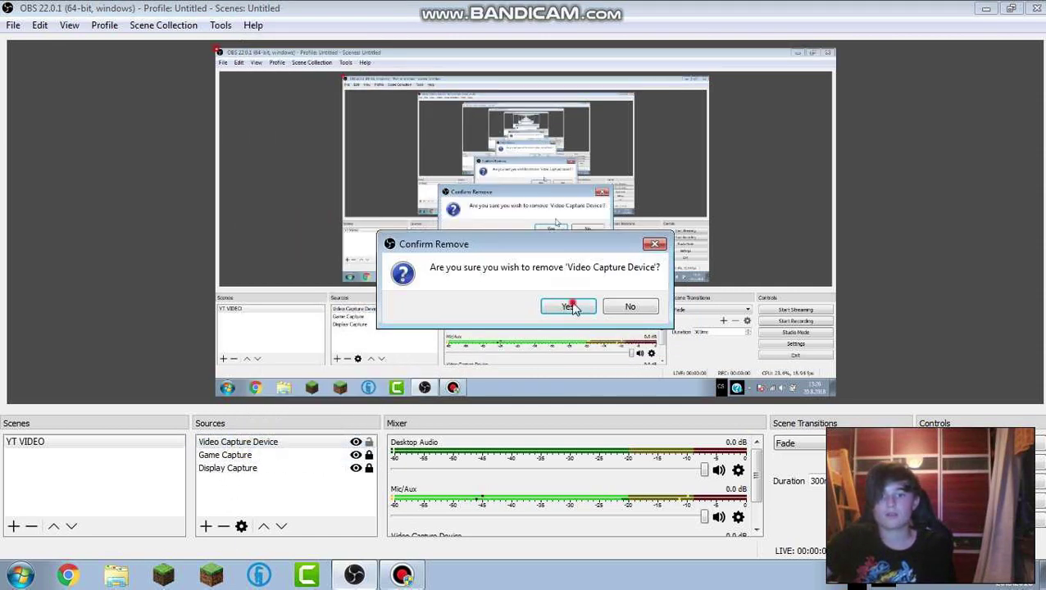
click(565, 306)
click(261, 456)
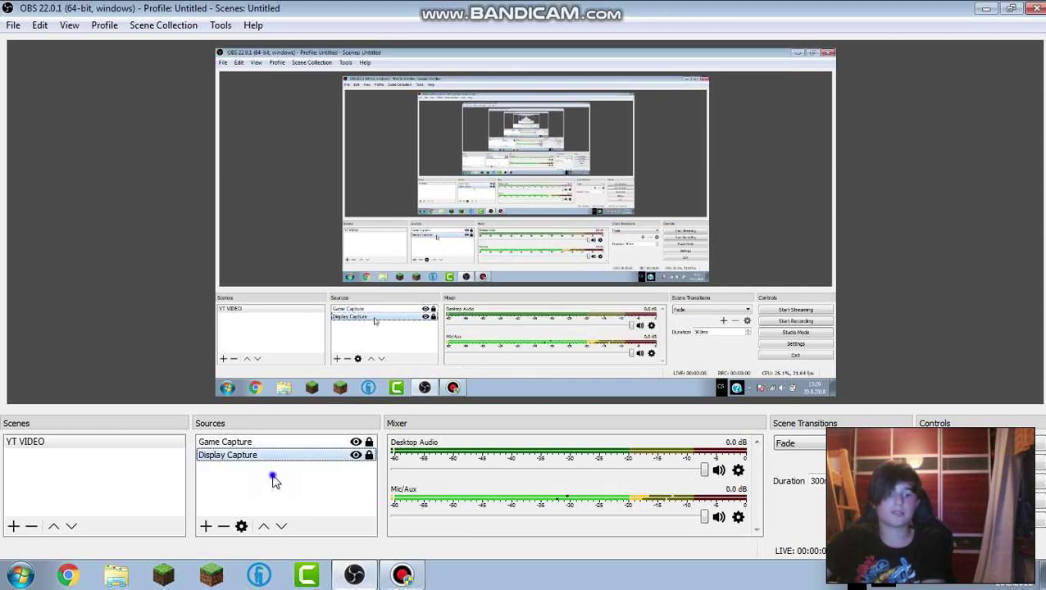
right_click(273, 475)
mouse_move(361, 376)
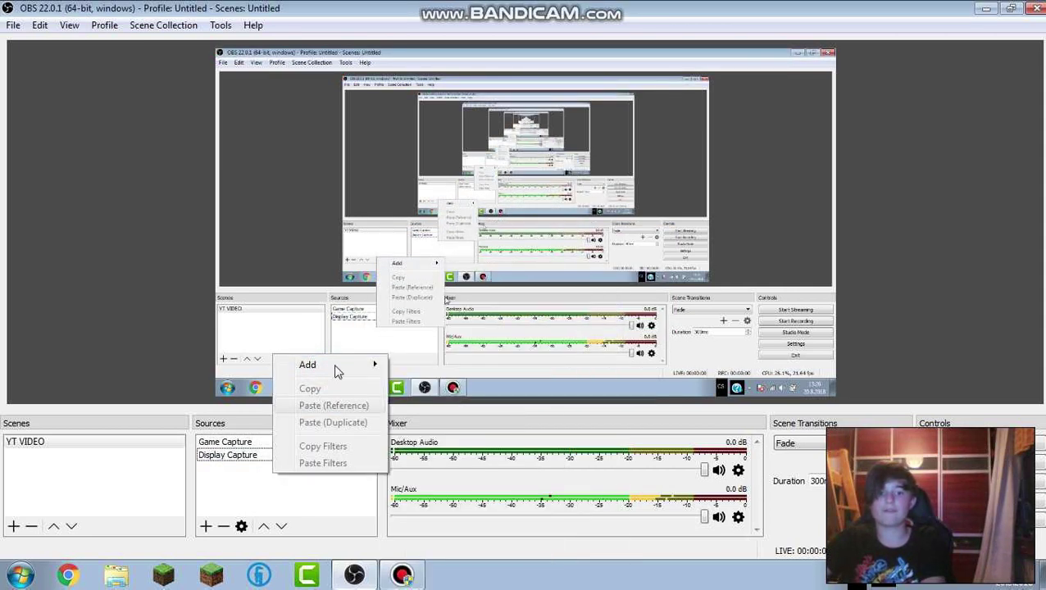
click(250, 483)
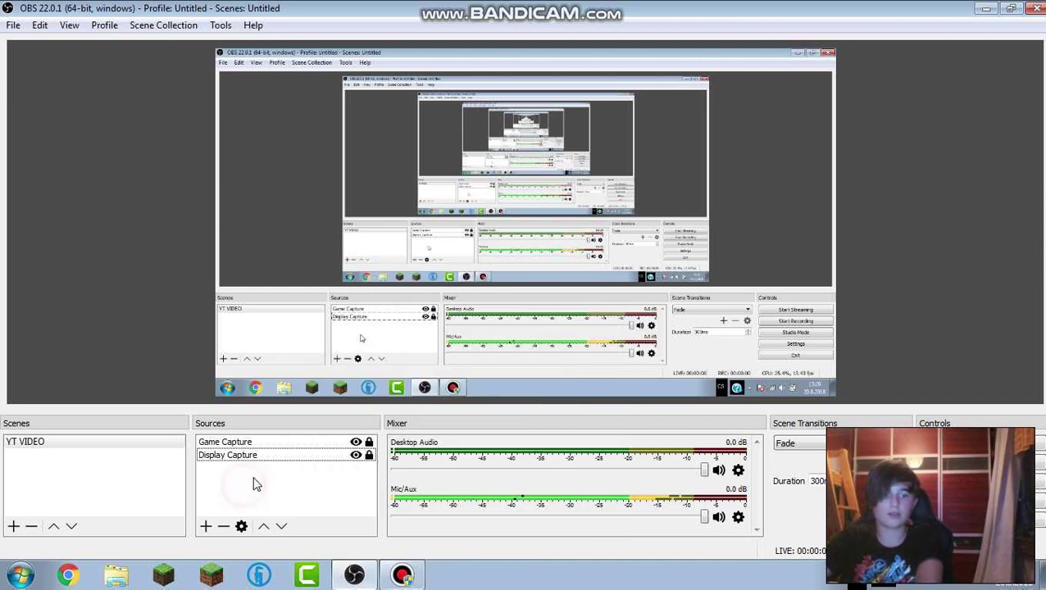
click(403, 576)
click(402, 576)
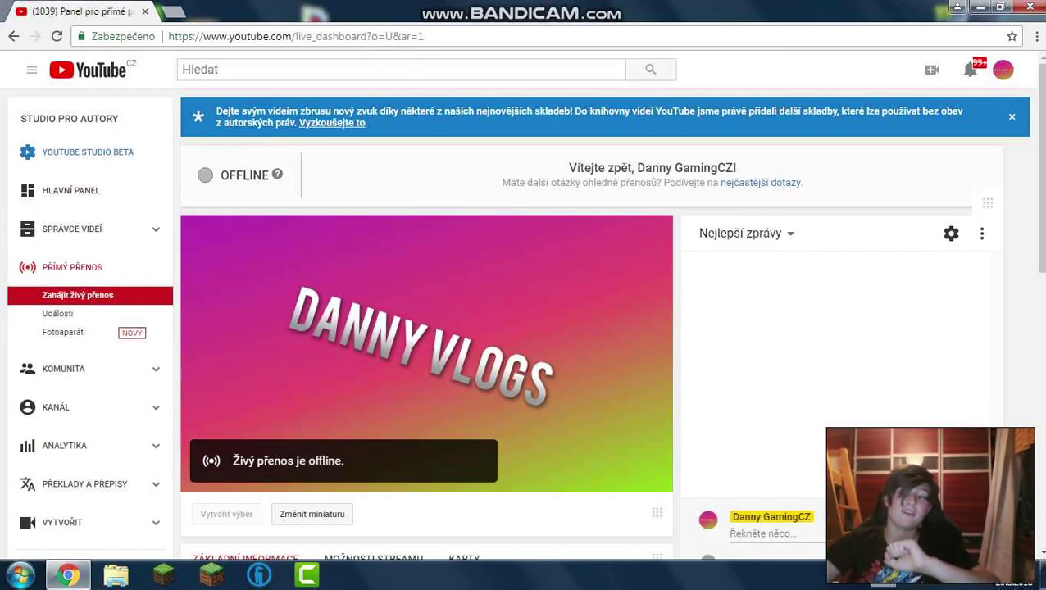
- Locate the stream name/key field in the encoder settings of YouTube's live dashboard
scroll(82, 492, down, 2)
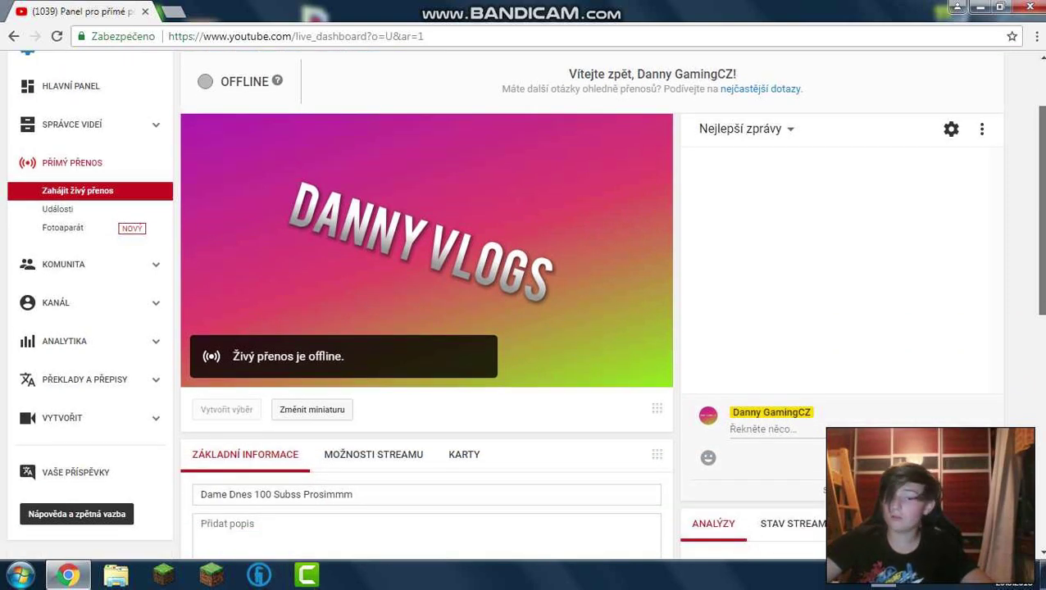
scroll(82, 492, down, 10)
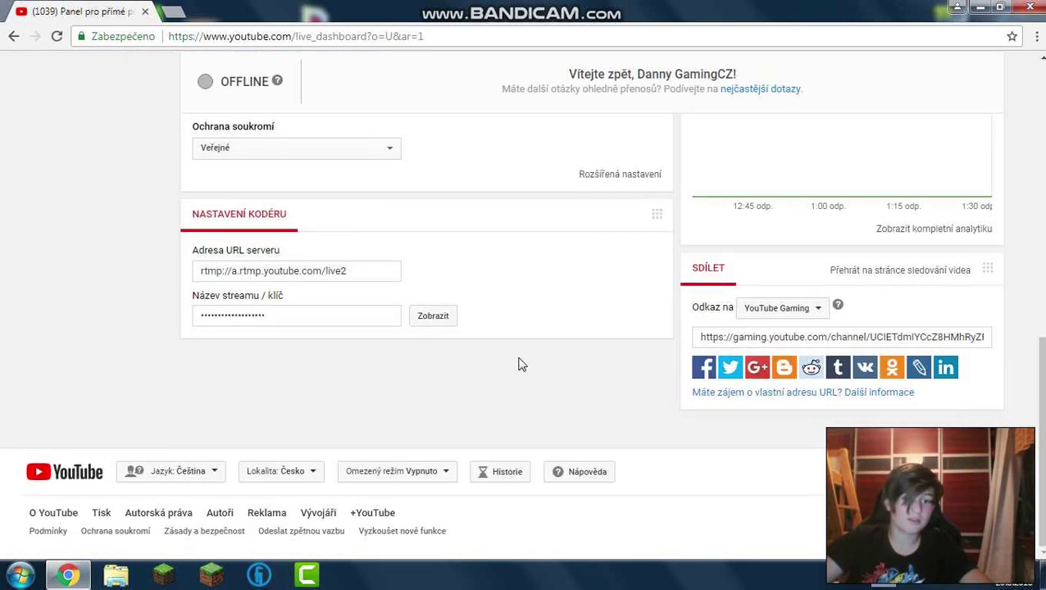
click(198, 315)
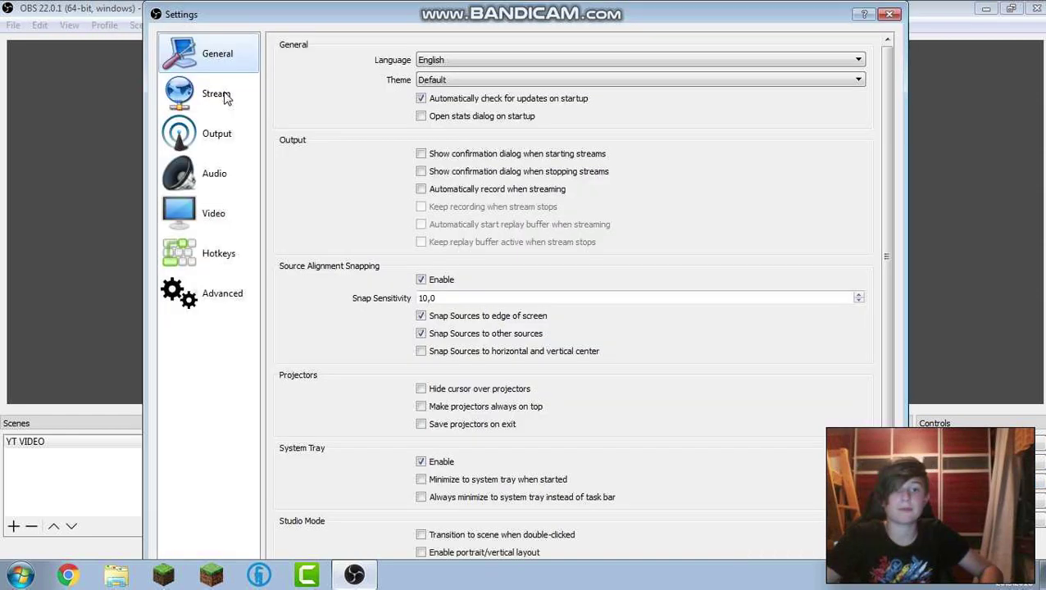
- Paste the stream key into OBS Studio's stream settings for YouTube / YouTube Gaming and confirm the dialog
click(228, 94)
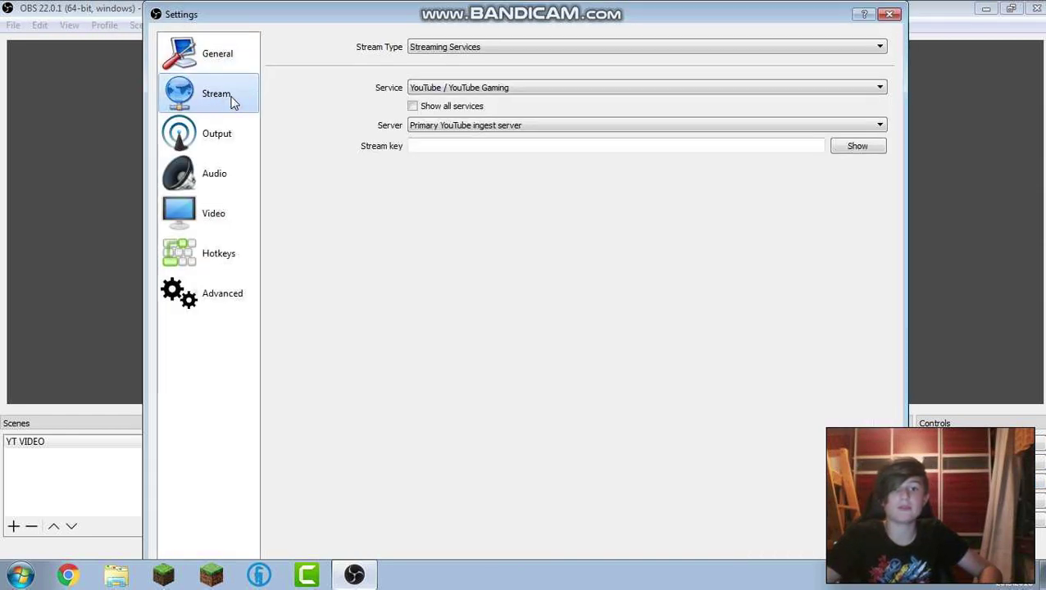
click(444, 145)
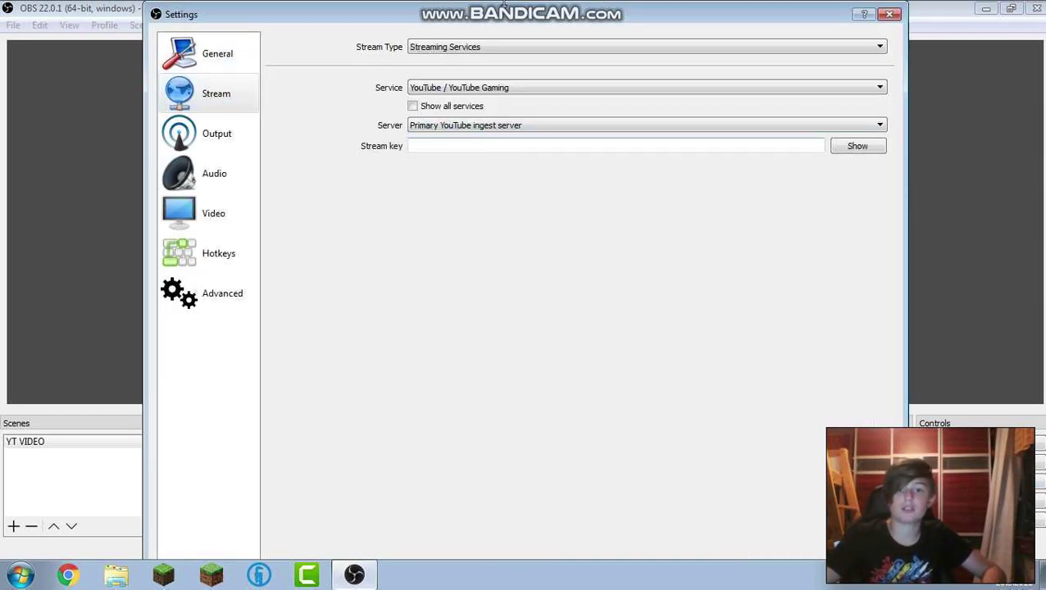
mouse_move(503, 4)
mouse_down()
mouse_move(514, 61)
mouse_move(514, 8)
mouse_up()
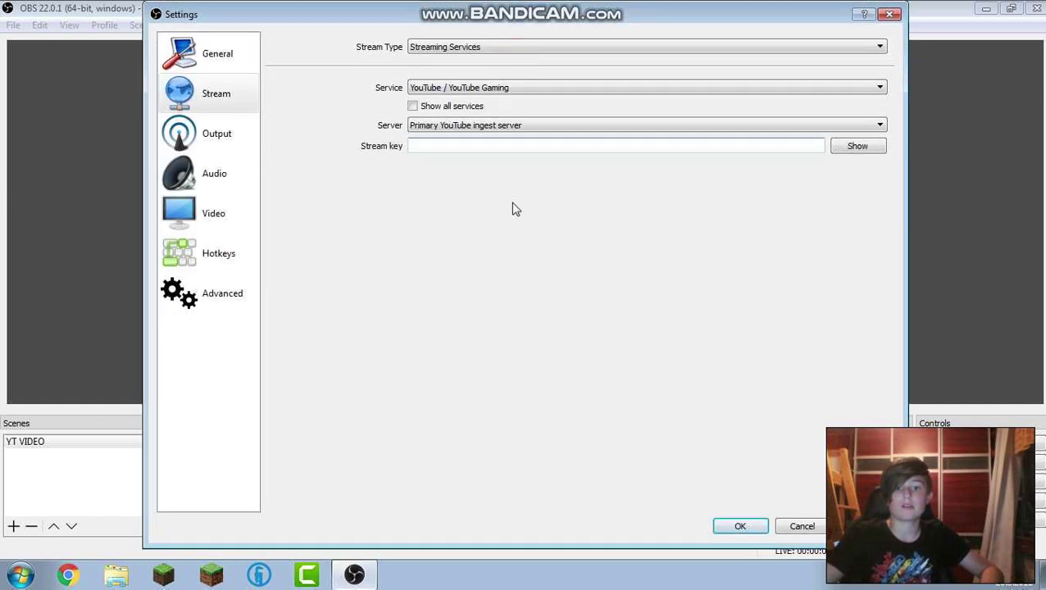
click(487, 146)
key(BackSpace)
key(BackSpace)
key(BackSpace)
right_click(487, 146)
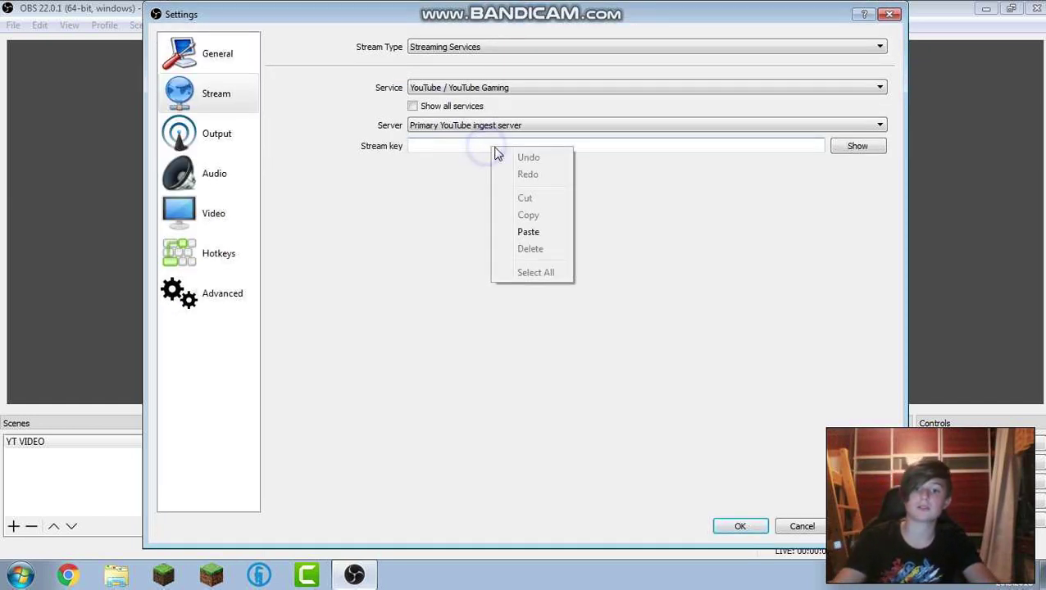
click(530, 232)
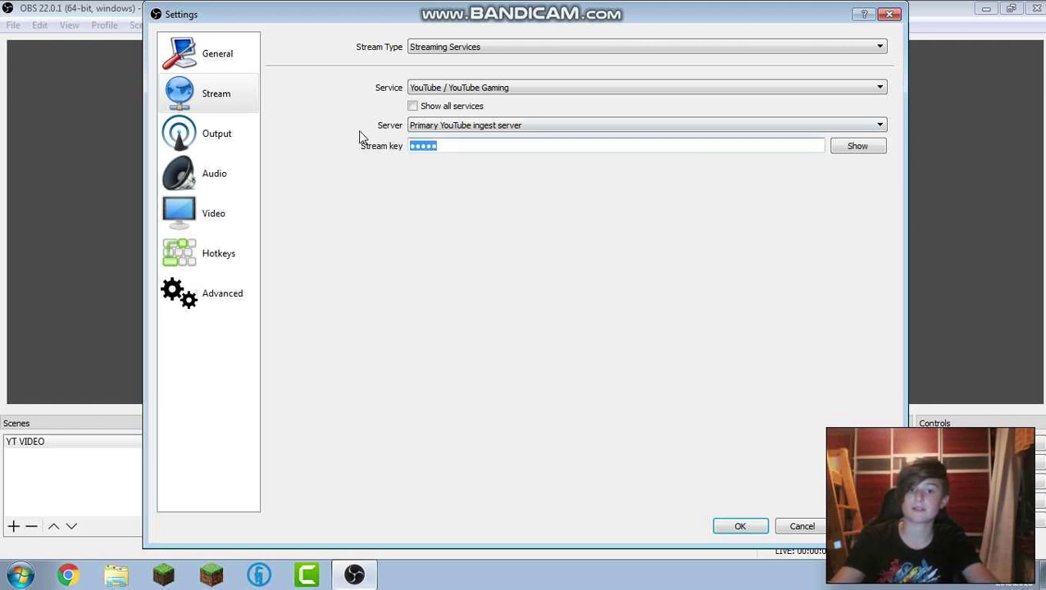
click(747, 528)
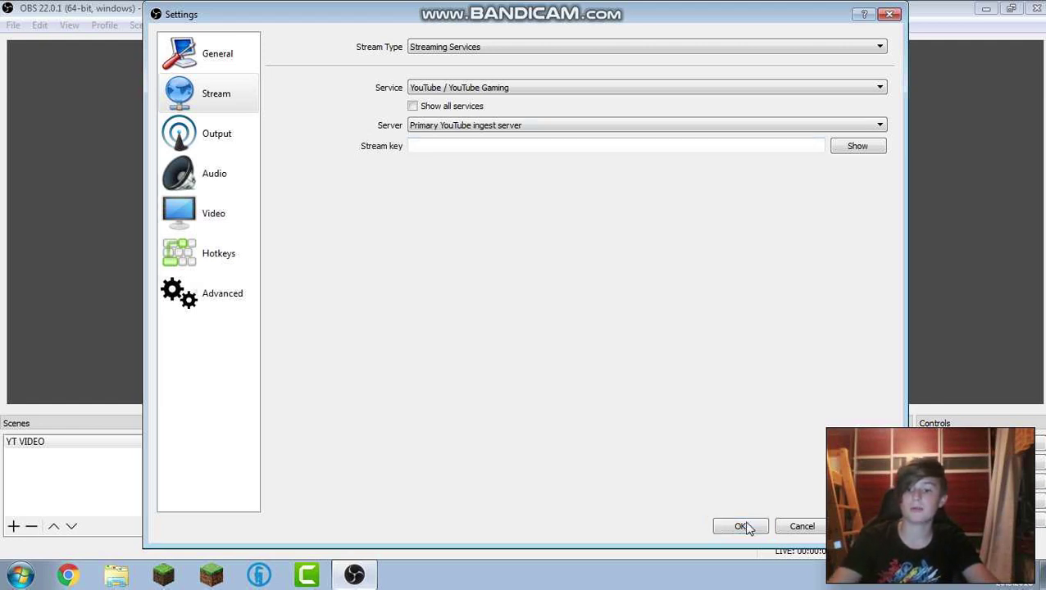